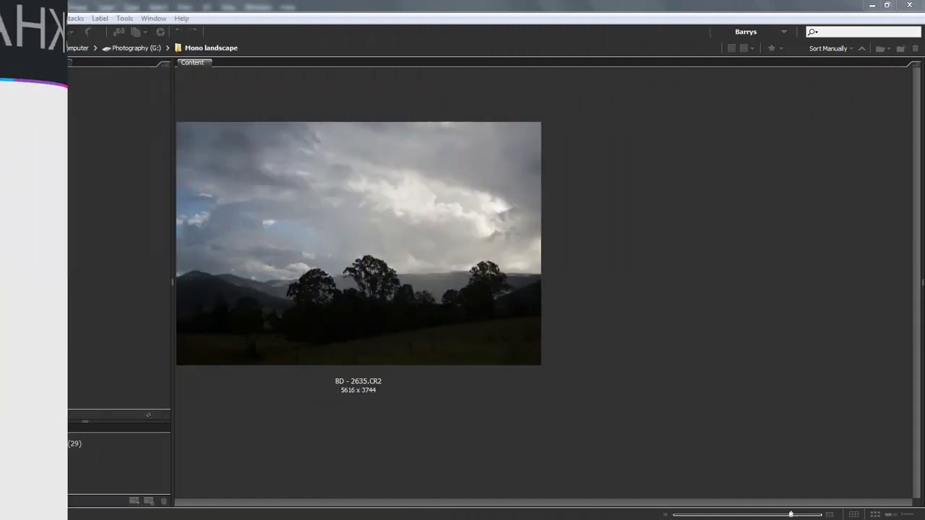
# Select the BD - 2635.CR2 stormy landscape thumbnail in the Mono landscape folder
pyautogui.click(532, 368)
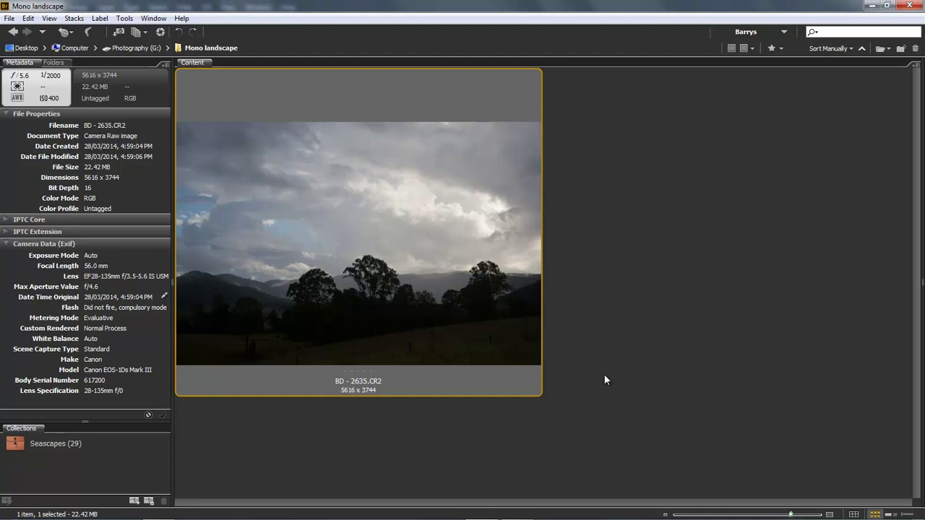
# Set Bridge's thumbnail size slider to a medium size for BD - 2635.CR2
pyautogui.moveTo(791, 515); pyautogui.dragTo(693, 515)
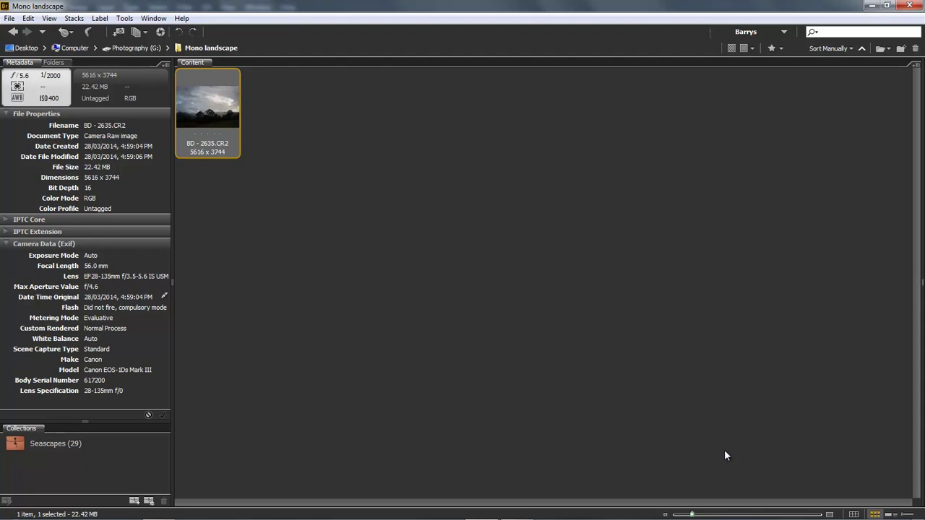
pyautogui.click(757, 515)
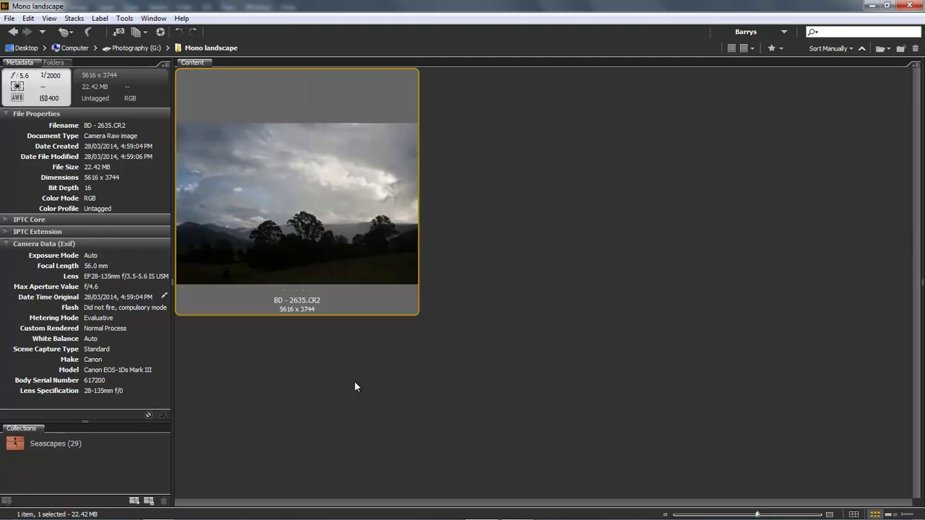
# Open BD - 2635.CR2 in Camera Raw with Ctrl+R
pyautogui.hotkey('ctrl', 'r')
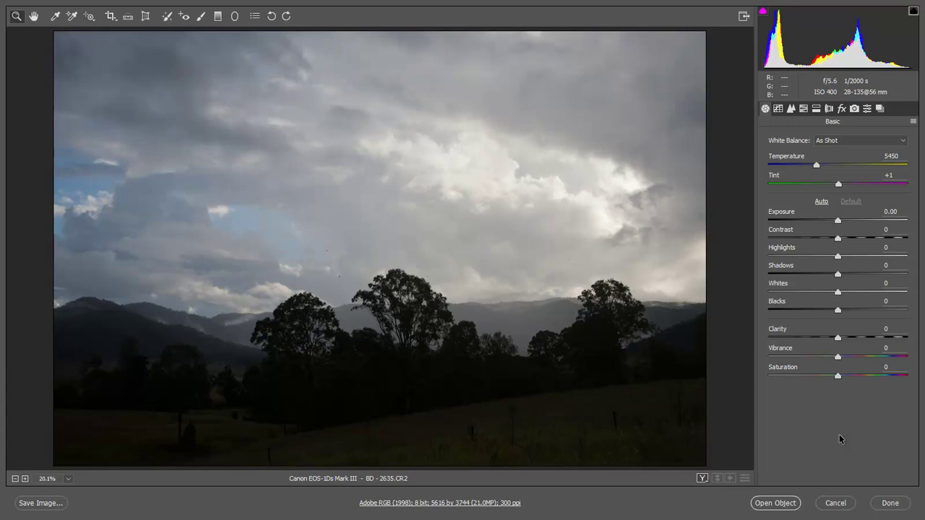
# Turn on Remove Chromatic Aberration in the Lens Corrections profile settings
pyautogui.click(829, 110)
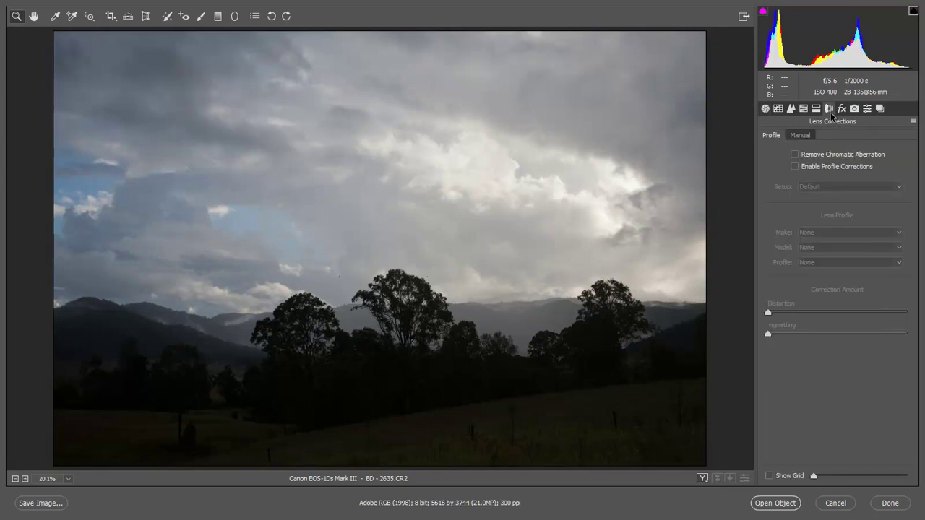
pyautogui.click(795, 155)
pyautogui.click(766, 109)
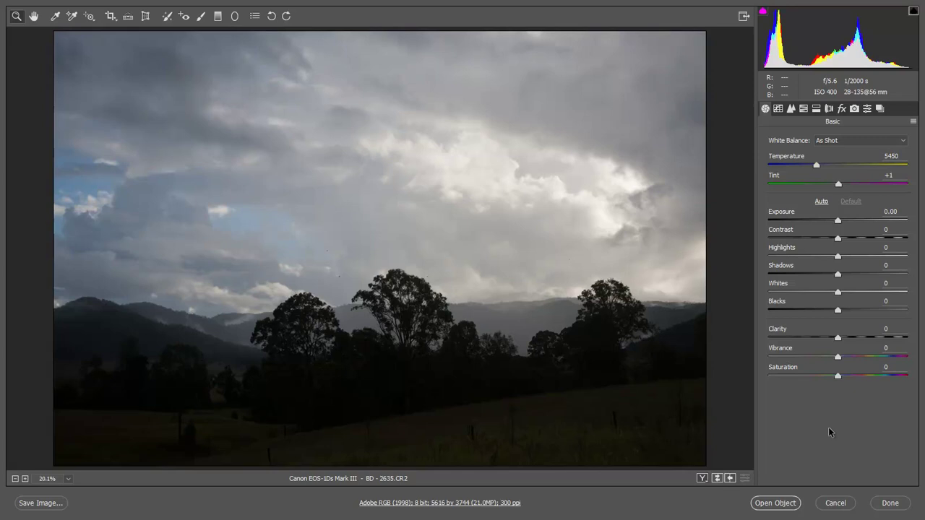
# Zoom the sky to 200% and pan so both small birds are visible
pyautogui.click(301, 235)
pyautogui.click(305, 242)
pyautogui.click(351, 292)
pyautogui.click(448, 330)
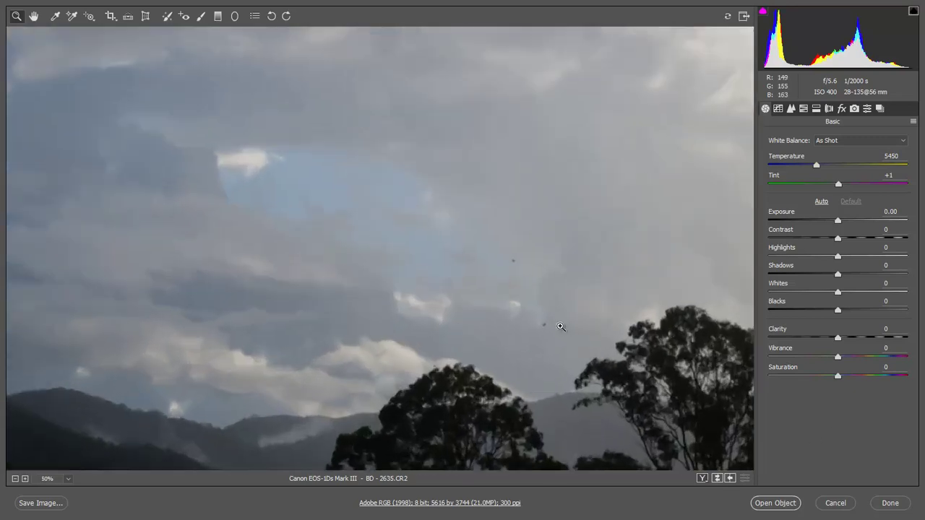
pyautogui.click(562, 325)
pyautogui.click(367, 260)
pyautogui.click(354, 245)
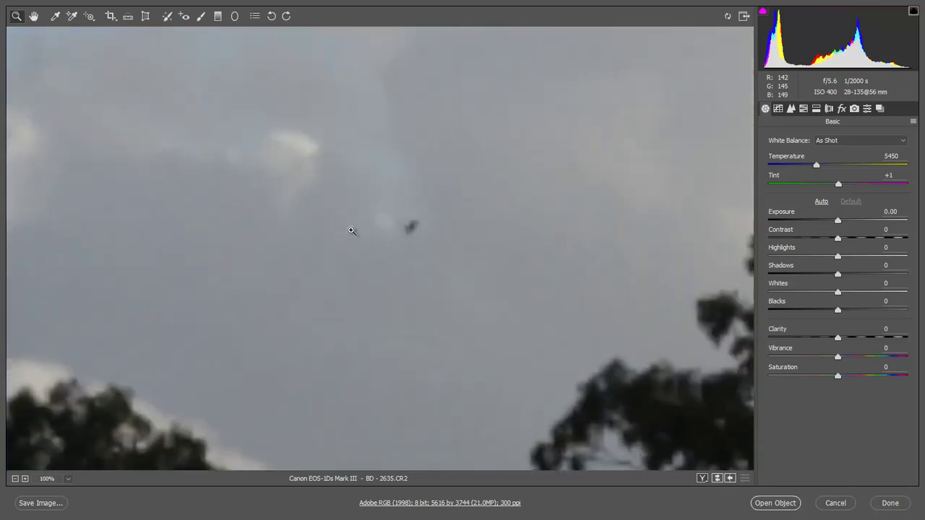
pyautogui.moveTo(488, 192); pyautogui.dragTo(489, 326)
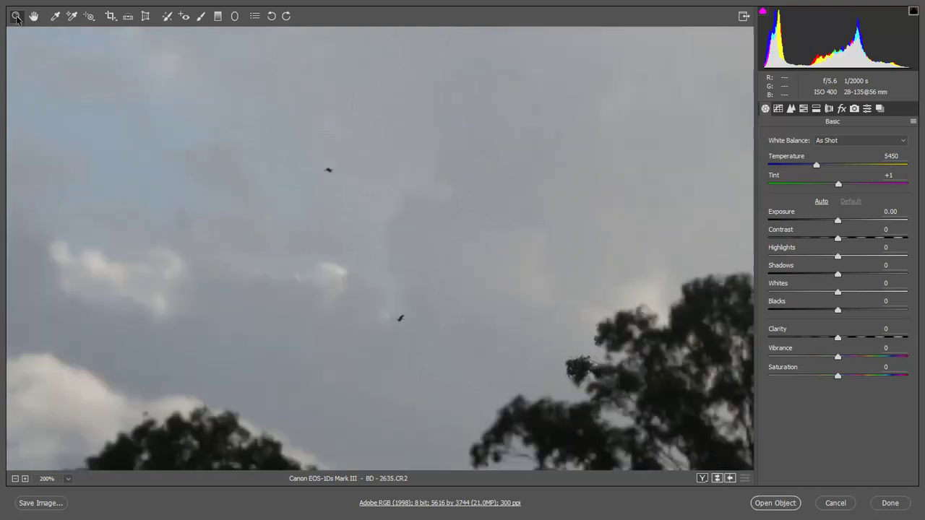
# Heal out the upper and lower birds with a smaller Spot Removal heal brush
pyautogui.doubleClick(15, 16)
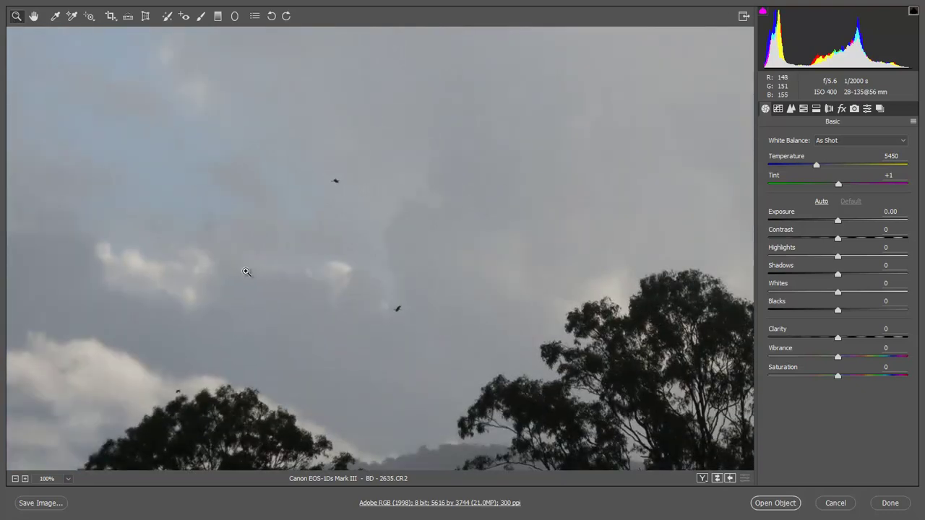
pyautogui.click(168, 16)
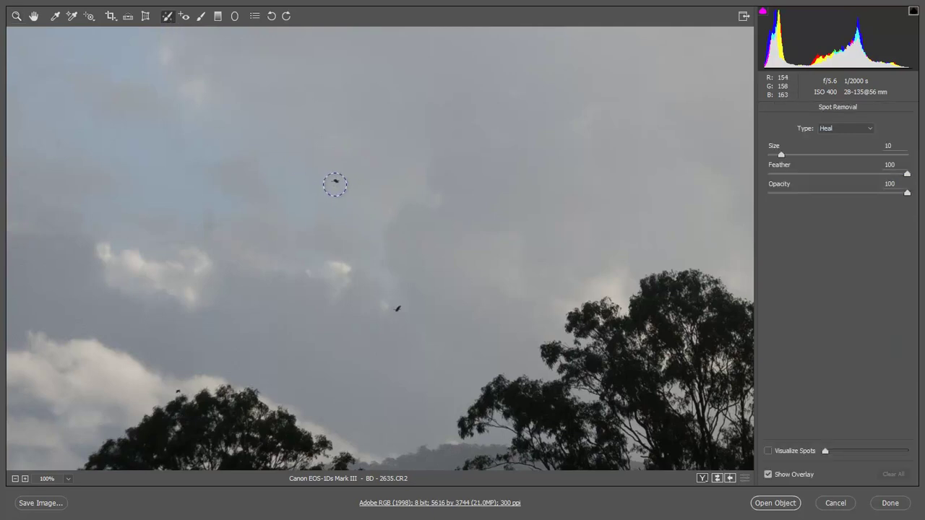
pyautogui.press('[')
pyautogui.press('[')
pyautogui.press('[')
pyautogui.press('[')
pyautogui.press('[')
pyautogui.click(335, 181)
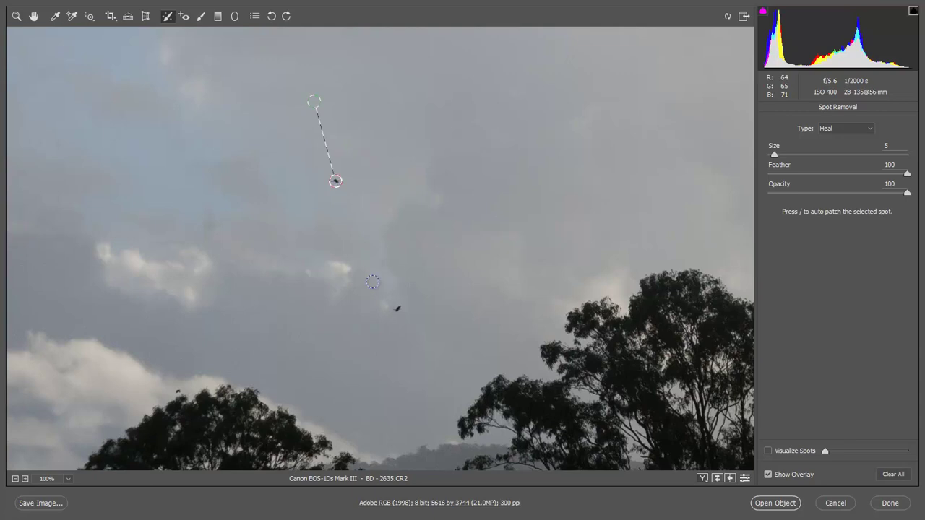
pyautogui.click(398, 308)
# Refine both heal spots' sources and sizes, and set their Feather to 44
pyautogui.moveTo(406, 311); pyautogui.dragTo(407, 310)
pyautogui.moveTo(386, 324); pyautogui.dragTo(383, 337)
pyautogui.click(335, 181)
pyautogui.moveTo(337, 186); pyautogui.dragTo(339, 193)
pyautogui.click(402, 316)
pyautogui.moveTo(402, 316); pyautogui.dragTo(407, 321)
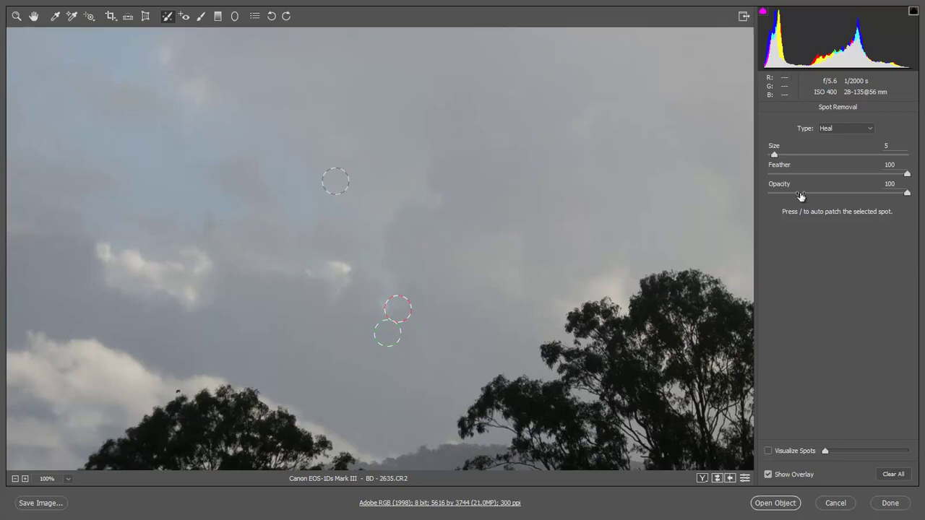
pyautogui.moveTo(907, 176); pyautogui.dragTo(829, 174)
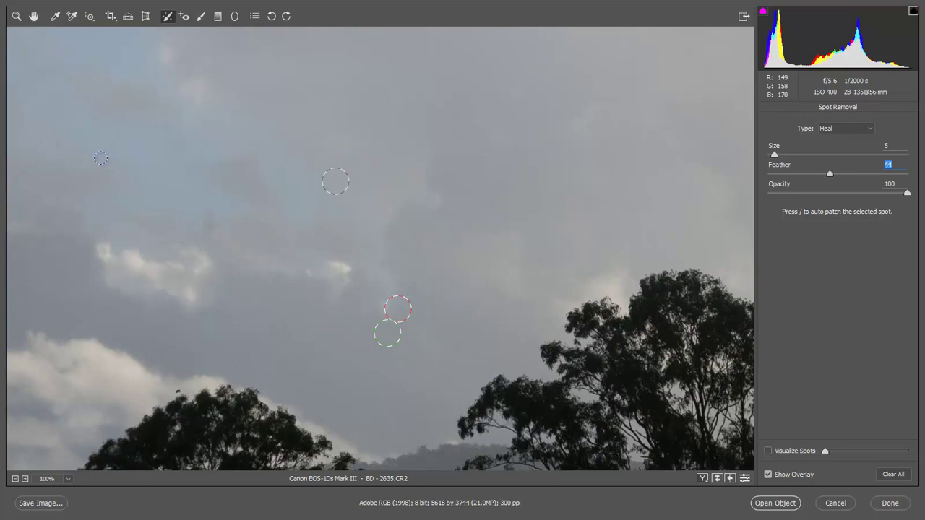
# Turn on Visualize Spots while viewing the upper-left sky
pyautogui.moveTo(78, 140); pyautogui.dragTo(434, 316)
pyautogui.moveTo(79, 141); pyautogui.dragTo(196, 204)
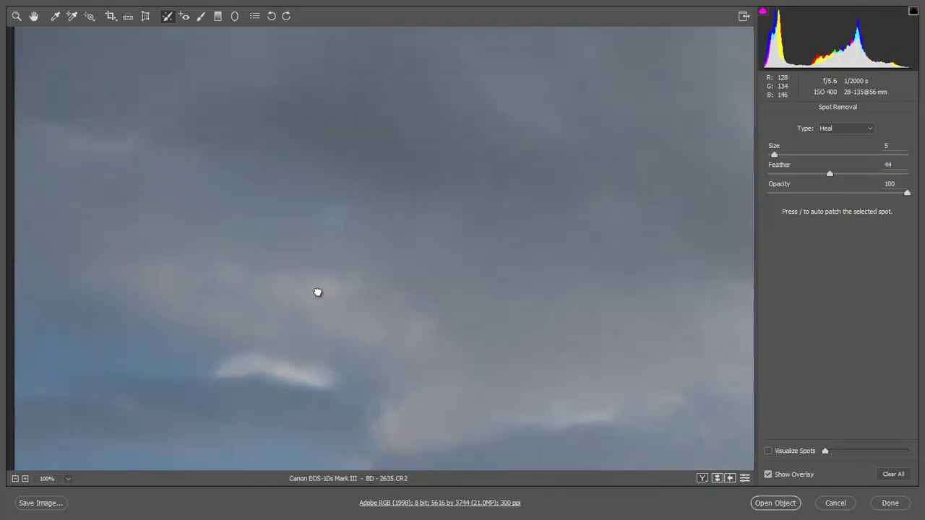
pyautogui.moveTo(35, 73); pyautogui.dragTo(134, 243)
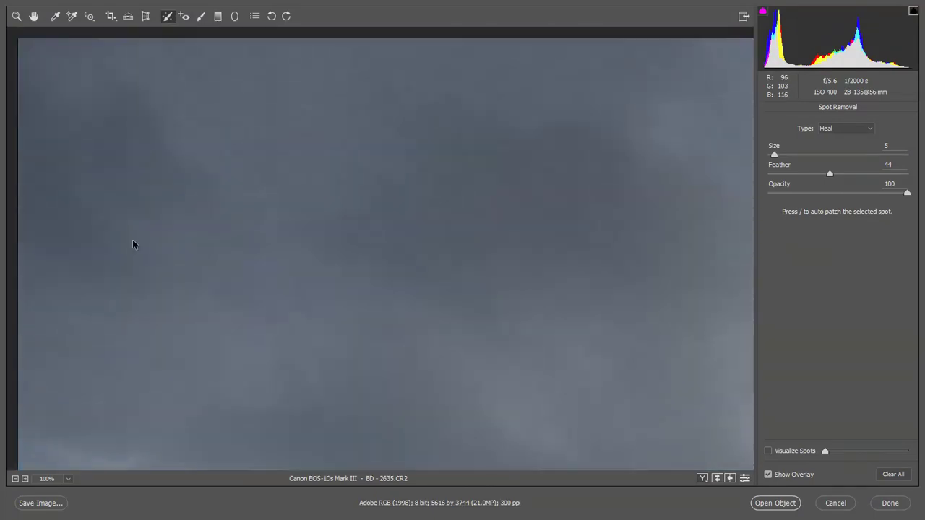
pyautogui.click(768, 451)
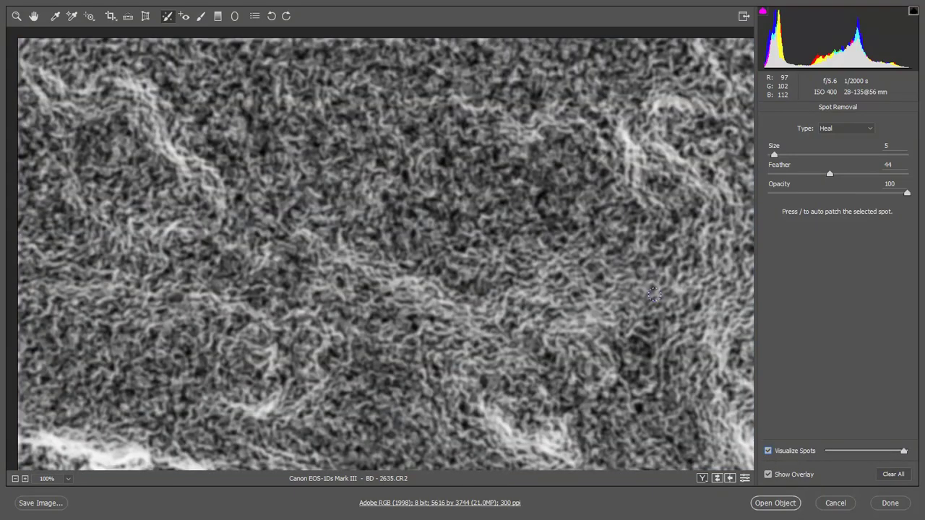
# Scan the sky for dust and heal the speck by the bright cloud at size 14
pyautogui.moveTo(661, 289); pyautogui.dragTo(294, 347)
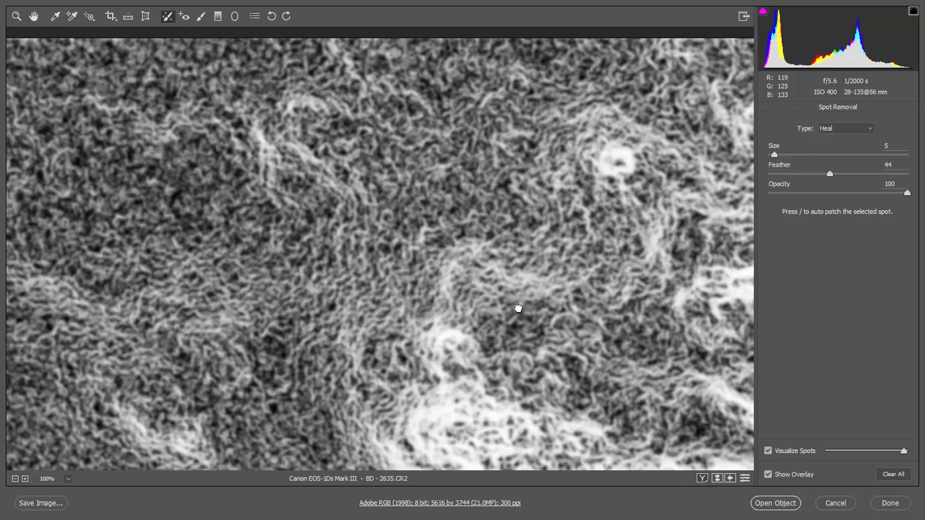
pyautogui.moveTo(644, 280); pyautogui.dragTo(195, 352)
pyautogui.moveTo(657, 286); pyautogui.dragTo(121, 344)
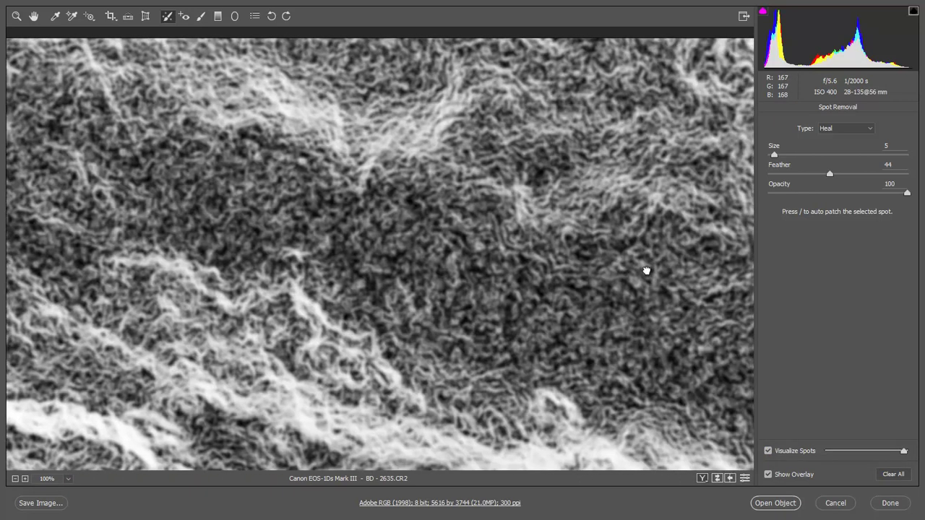
pyautogui.moveTo(647, 271); pyautogui.dragTo(124, 337)
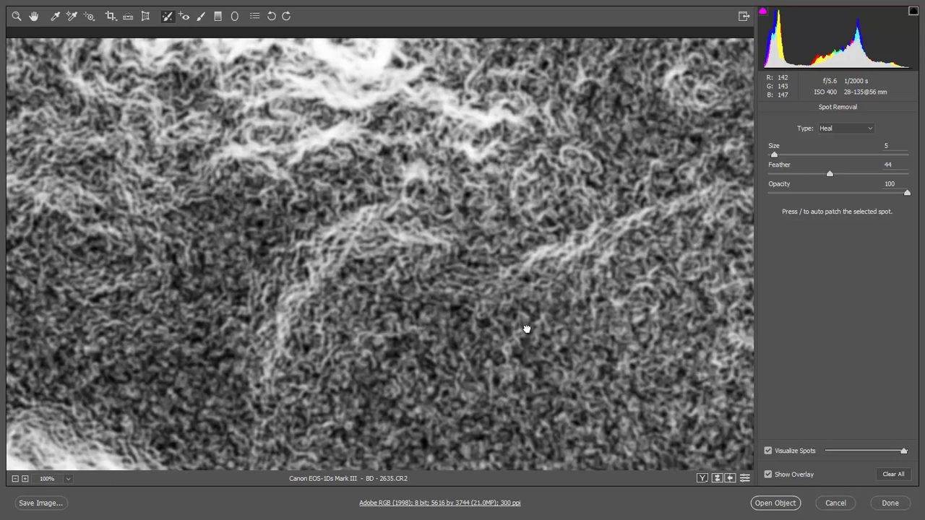
pyautogui.moveTo(526, 330); pyautogui.dragTo(140, 351)
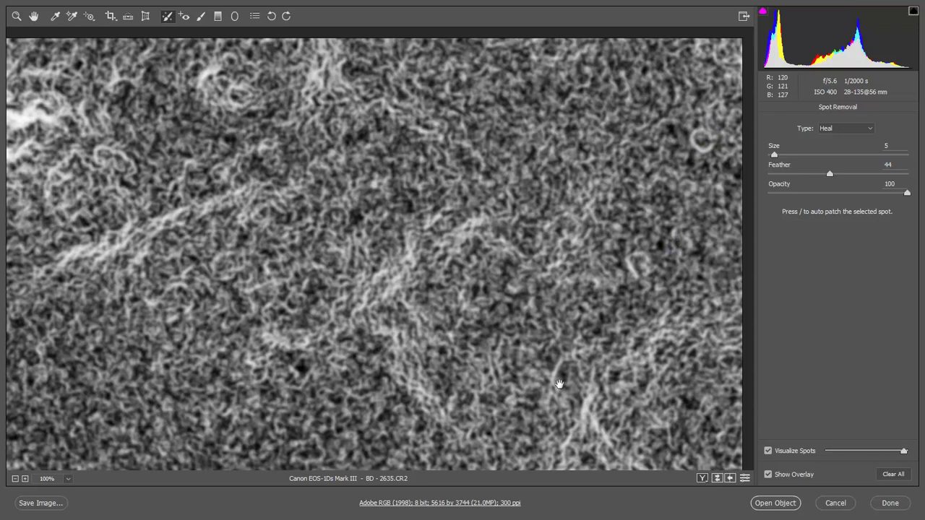
pyautogui.moveTo(557, 382); pyautogui.dragTo(554, 91)
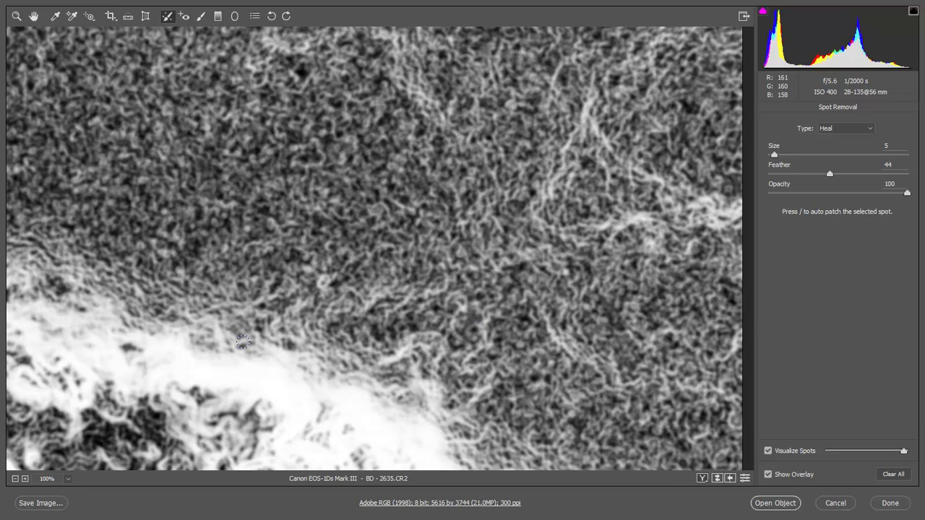
pyautogui.press(']')
pyautogui.press(']')
pyautogui.press(']')
pyautogui.press(']')
pyautogui.press(']')
pyautogui.press(']')
pyautogui.press(']')
pyautogui.press(']')
pyautogui.press(']')
pyautogui.click(323, 287)
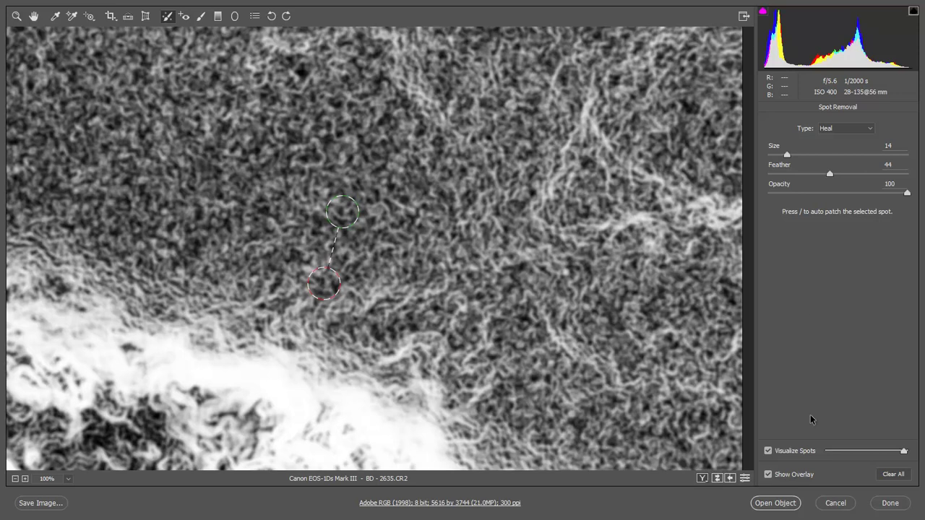
# Turn off Visualize Spots, fit the photo, and set Saturation to -100 for black and white
pyautogui.click(768, 452)
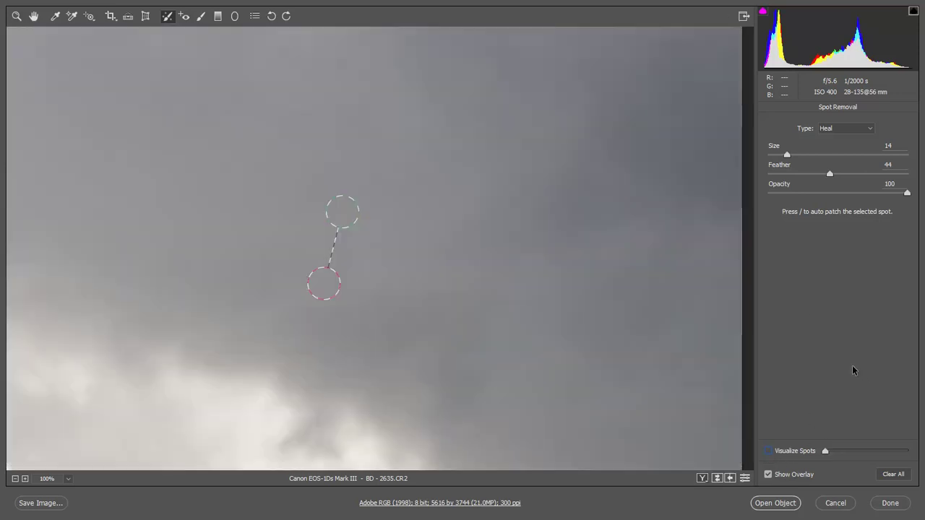
pyautogui.hotkey('ctrl', '0')
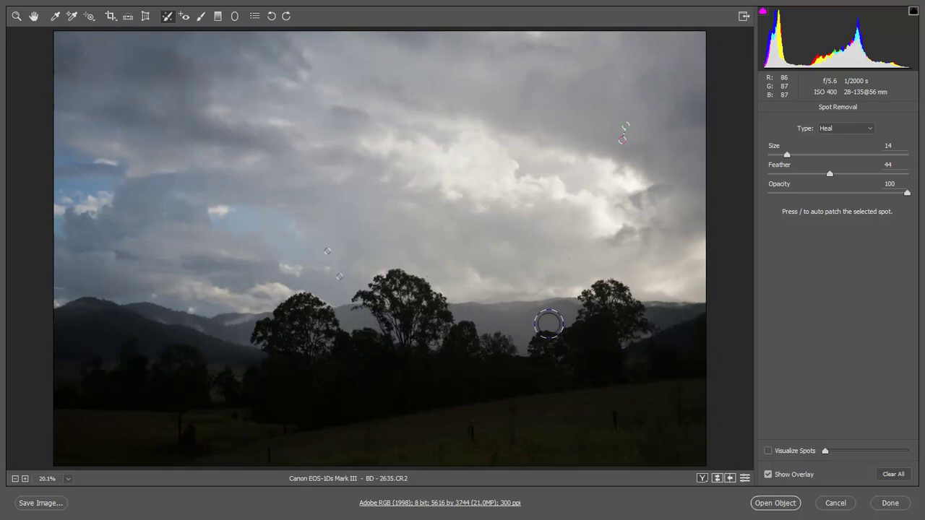
pyautogui.press('h')
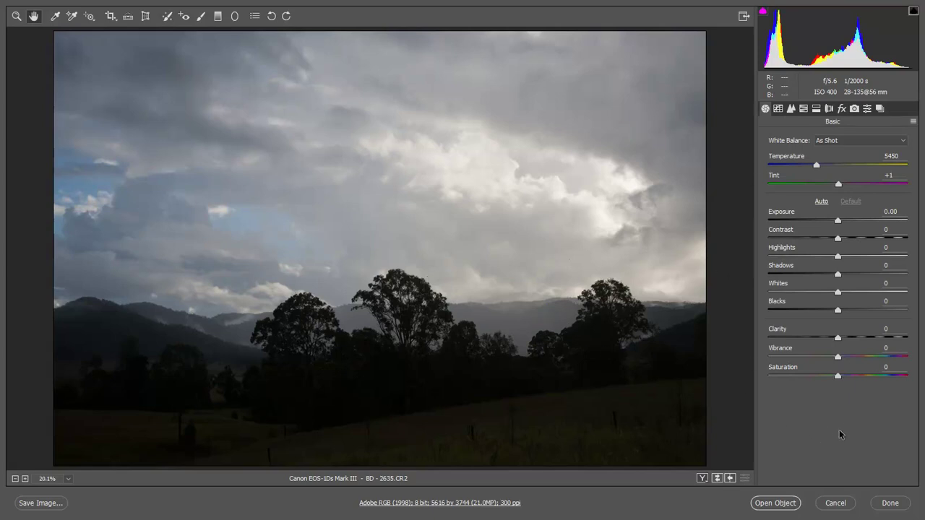
pyautogui.click(838, 376)
pyautogui.write('-100')
pyautogui.press('Return')
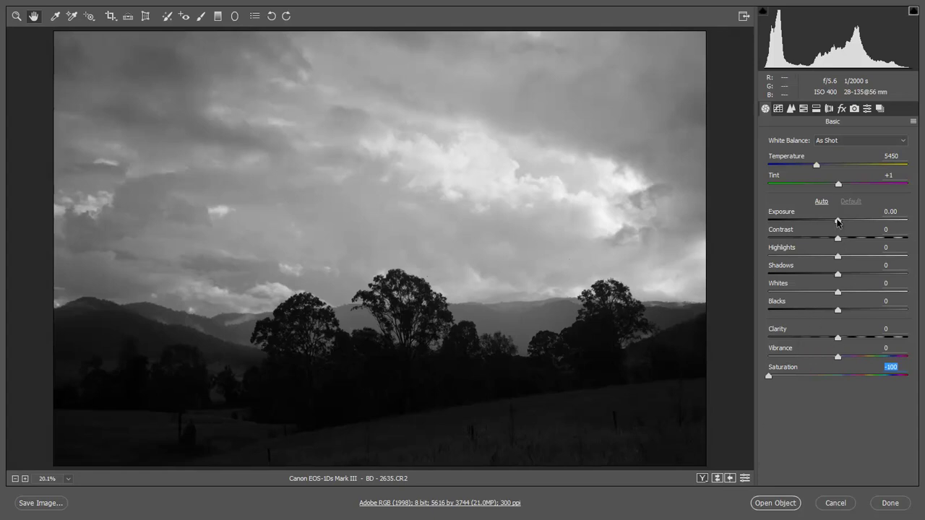
# Set Exposure +1.35, Contrast +1, Shadows +44, Whites +42, Blacks -25 and Clarity +58
pyautogui.moveTo(838, 222); pyautogui.dragTo(848, 223)
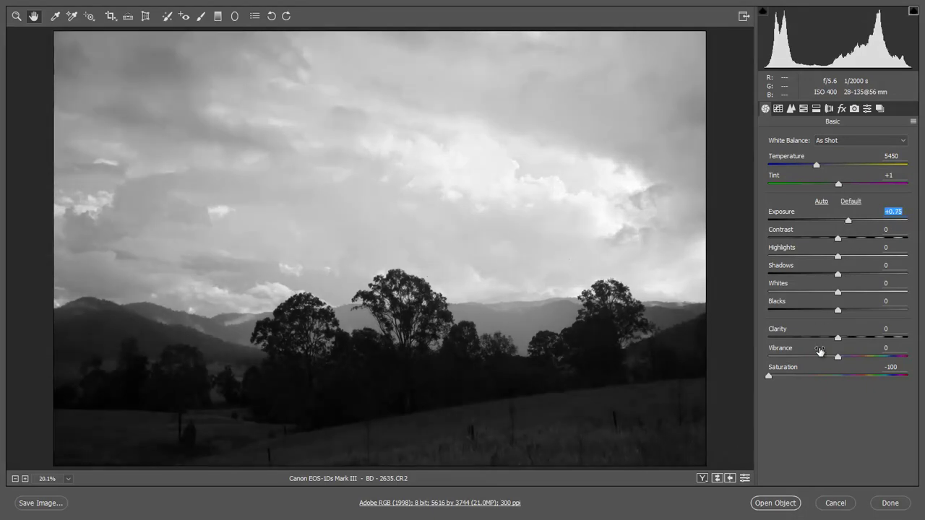
pyautogui.click(875, 337)
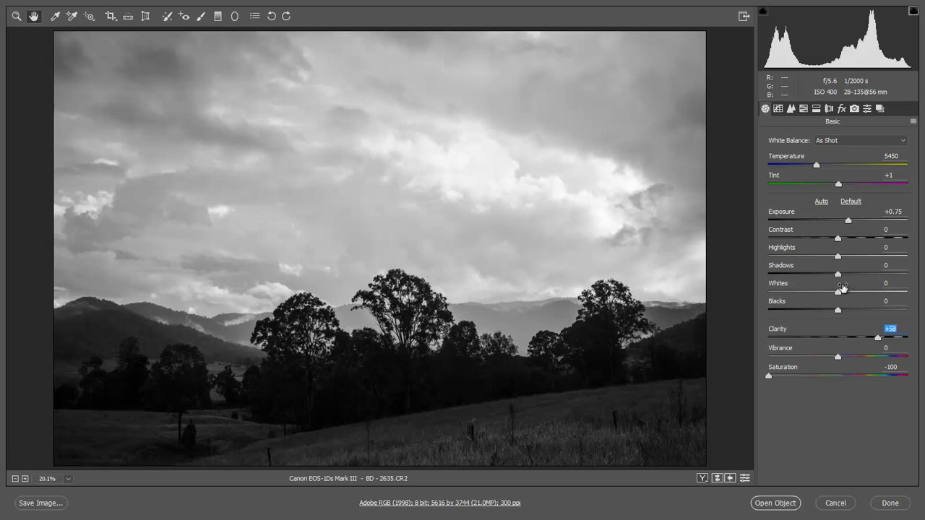
pyautogui.click(867, 274)
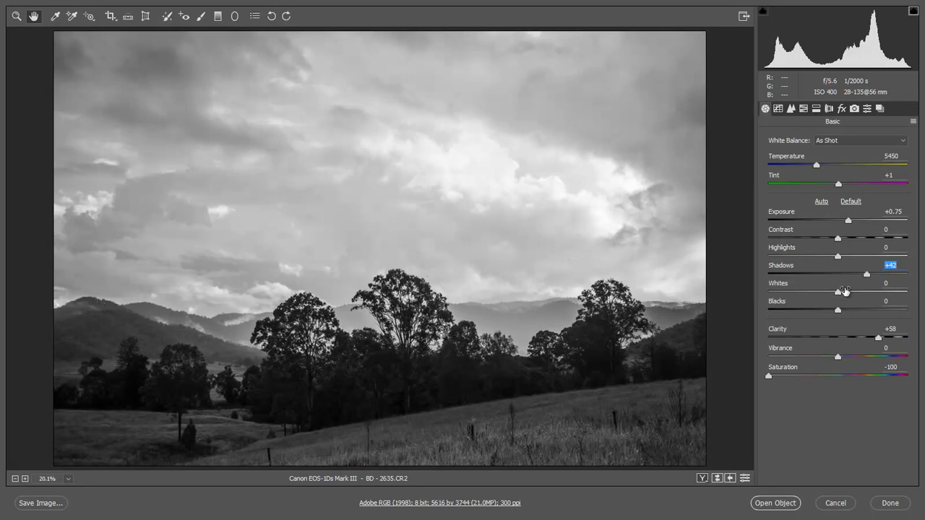
pyautogui.moveTo(867, 275); pyautogui.dragTo(866, 274)
pyautogui.click(861, 292)
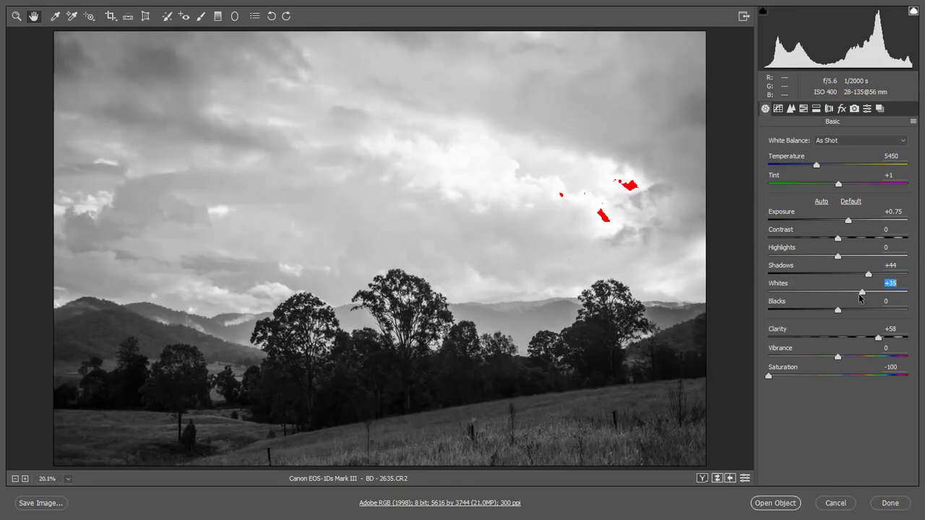
pyautogui.moveTo(860, 297); pyautogui.dragTo(866, 296)
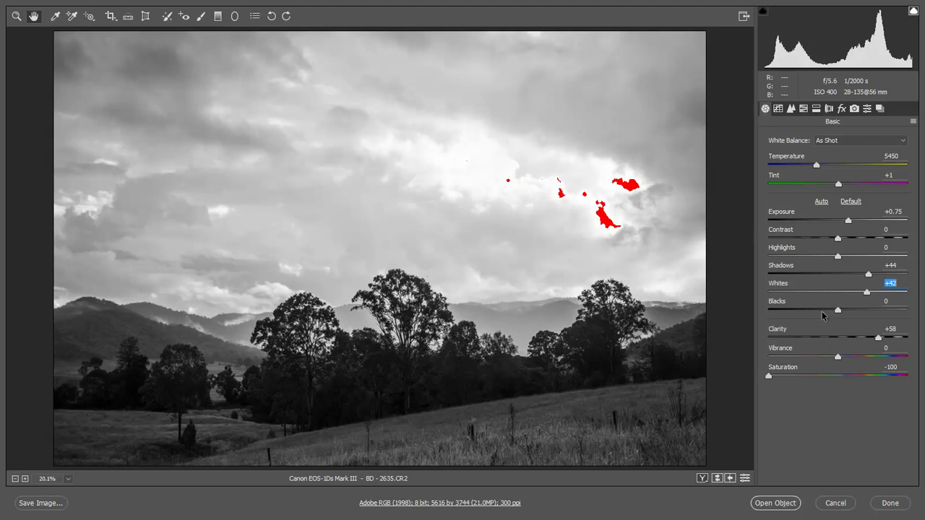
pyautogui.click(820, 311)
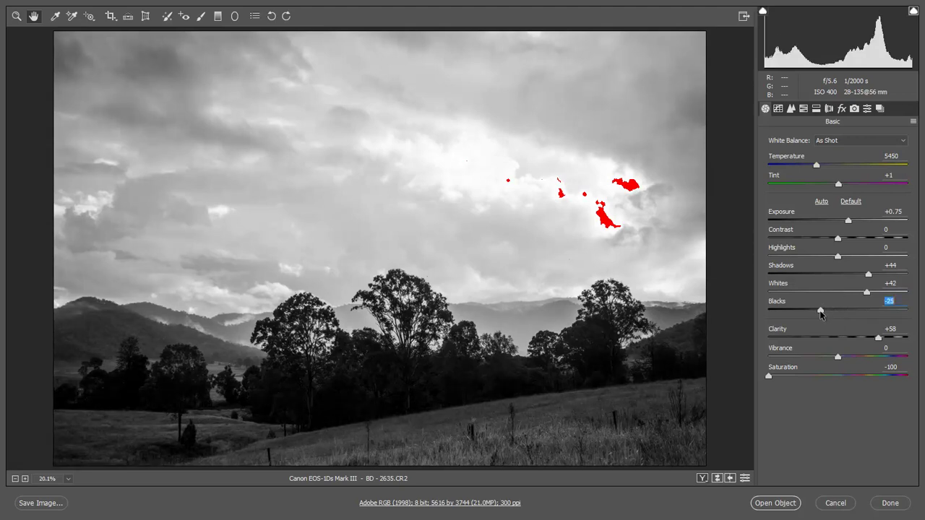
pyautogui.click(849, 225)
pyautogui.press('Up')
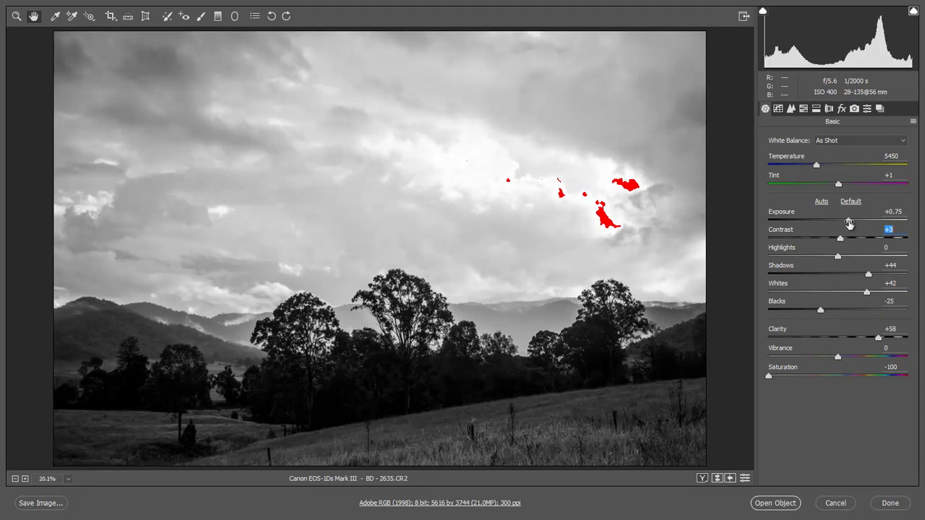
pyautogui.moveTo(848, 221); pyautogui.dragTo(856, 222)
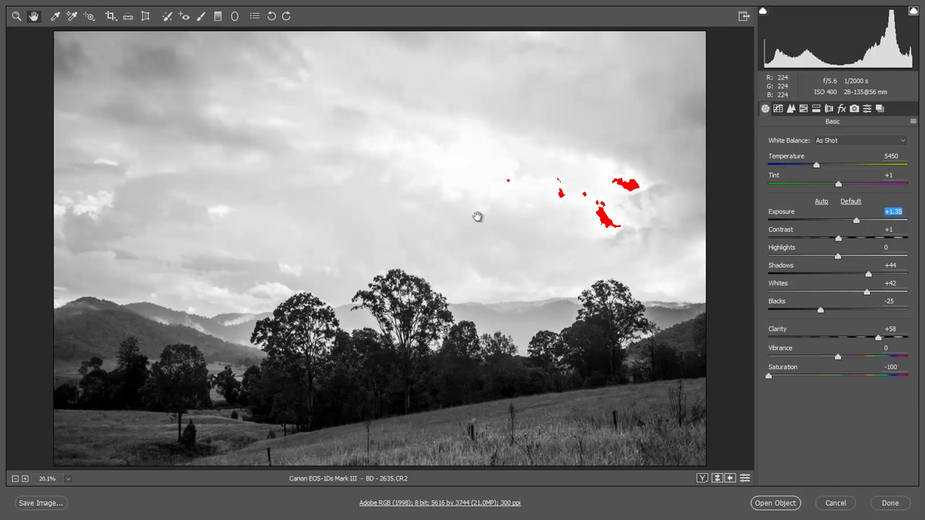
# Draw a level graduated filter from the upper sky down to the tree line
pyautogui.click(218, 17)
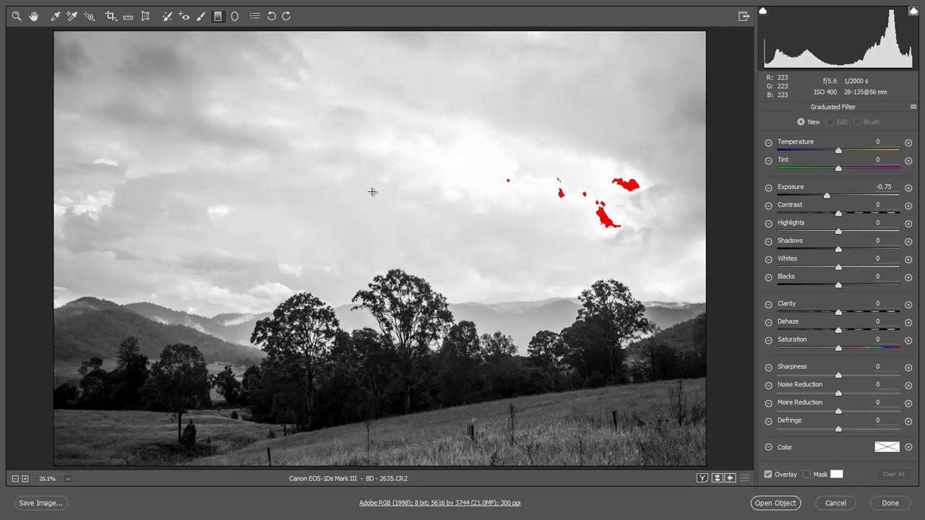
pyautogui.moveTo(369, 186); pyautogui.dragTo(370, 191)
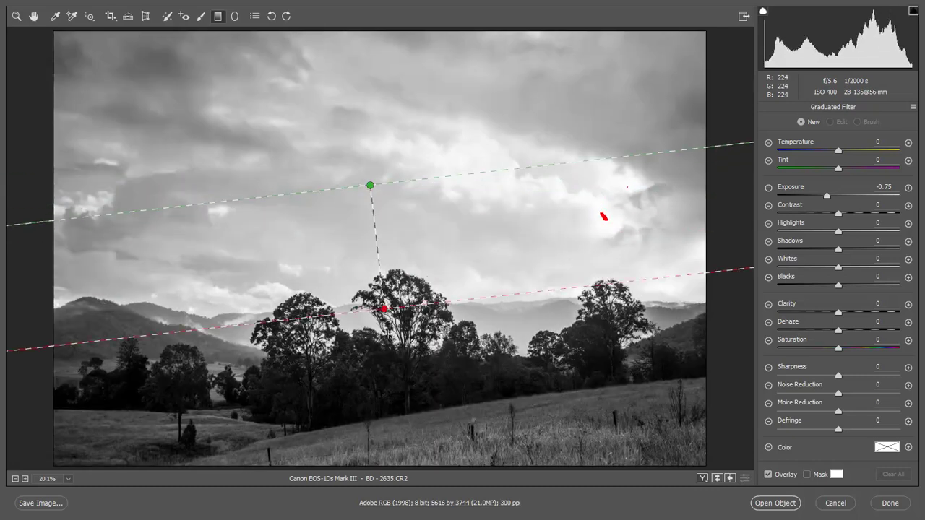
pyautogui.moveTo(387, 346); pyautogui.dragTo(370, 384)
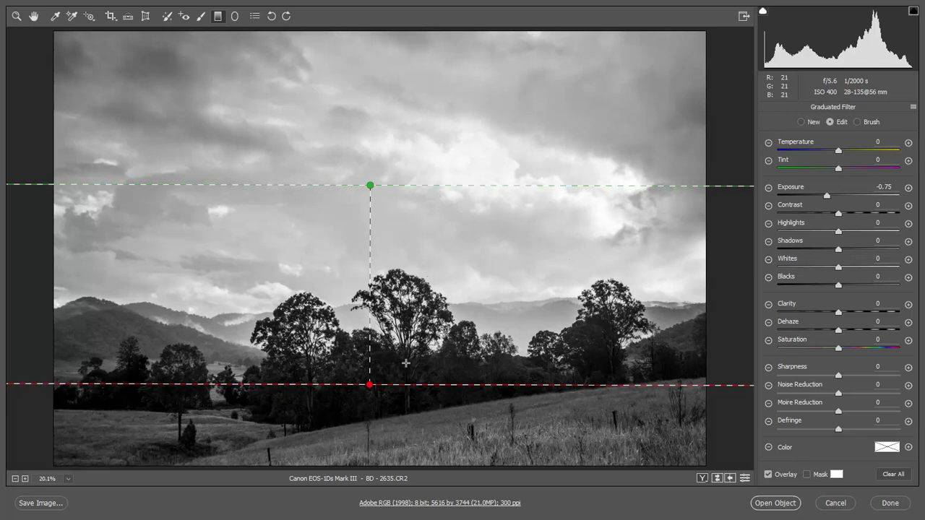
pyautogui.press('v')
# Give the gradient Exposure -2.30, Clarity +50 and Dehaze +8, extending its start and end
pyautogui.moveTo(829, 204); pyautogui.dragTo(802, 208)
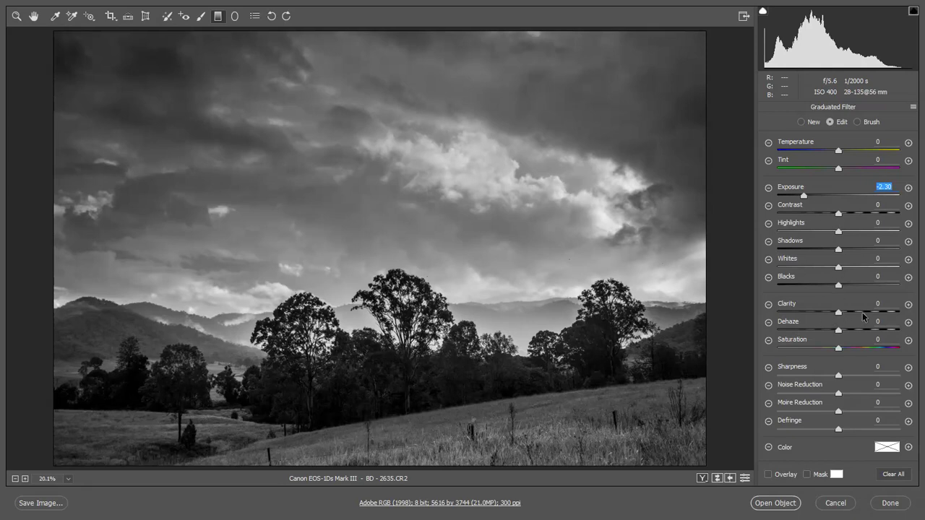
pyautogui.moveTo(861, 311); pyautogui.dragTo(843, 332)
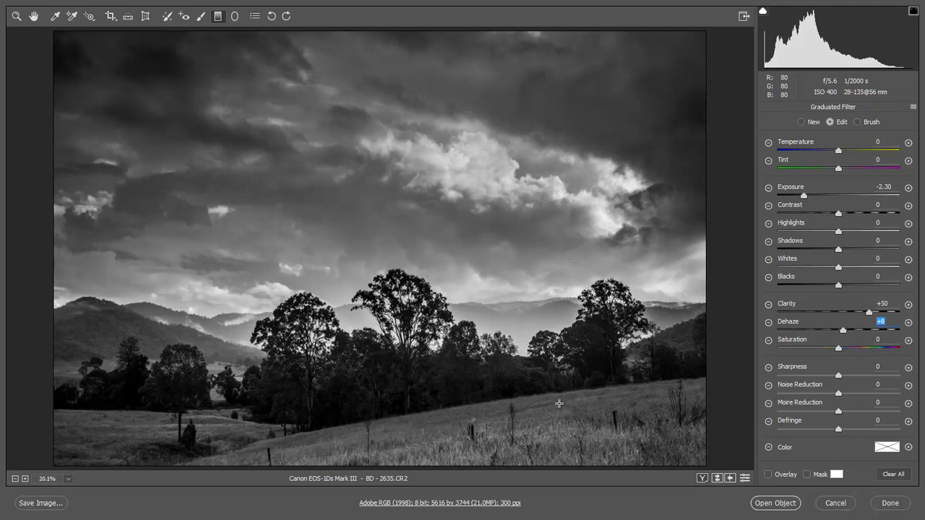
pyautogui.press('v')
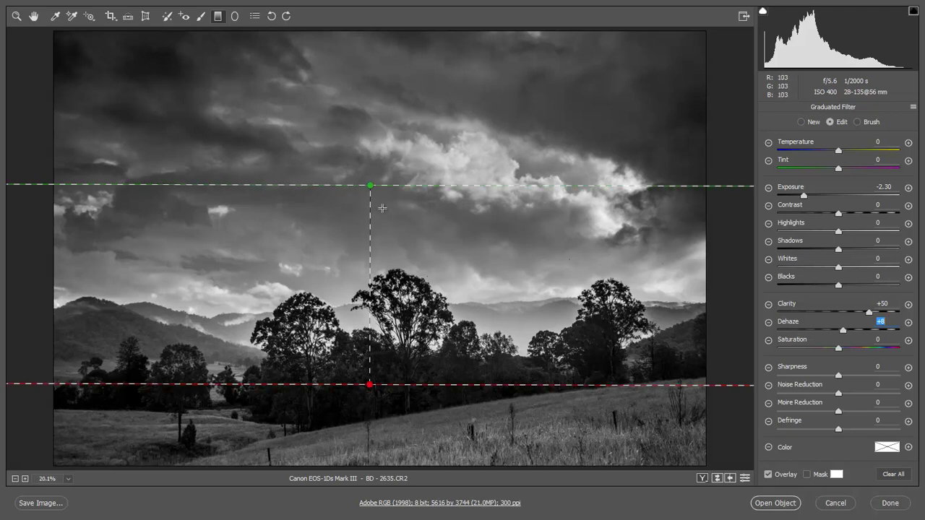
pyautogui.moveTo(370, 186); pyautogui.dragTo(370, 146)
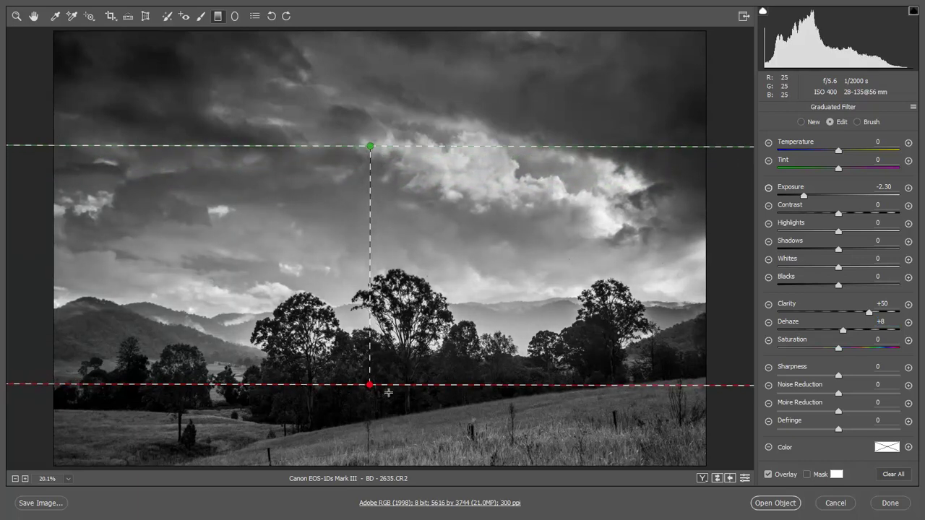
pyautogui.moveTo(369, 384); pyautogui.dragTo(372, 428)
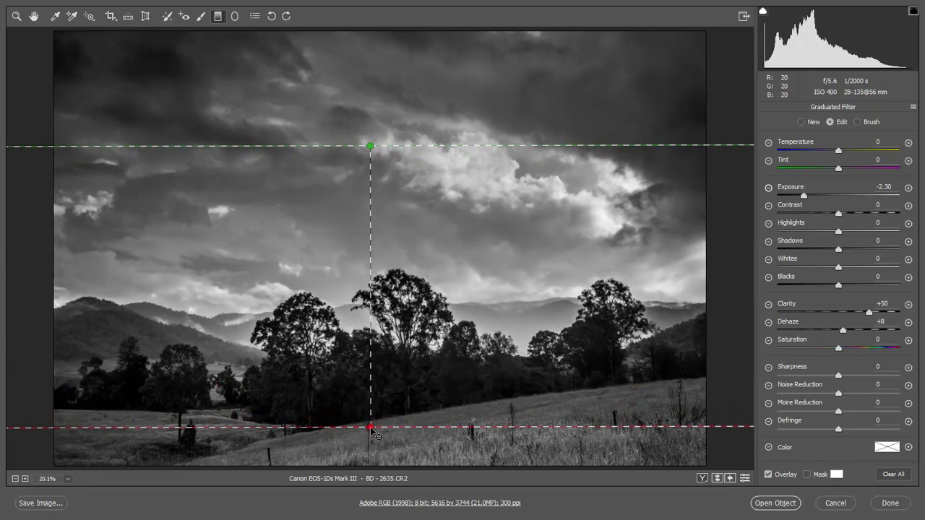
# Choose the Adjustment Brush, zero its Clarity and Exposure, and dismiss the error dialog
pyautogui.click(33, 16)
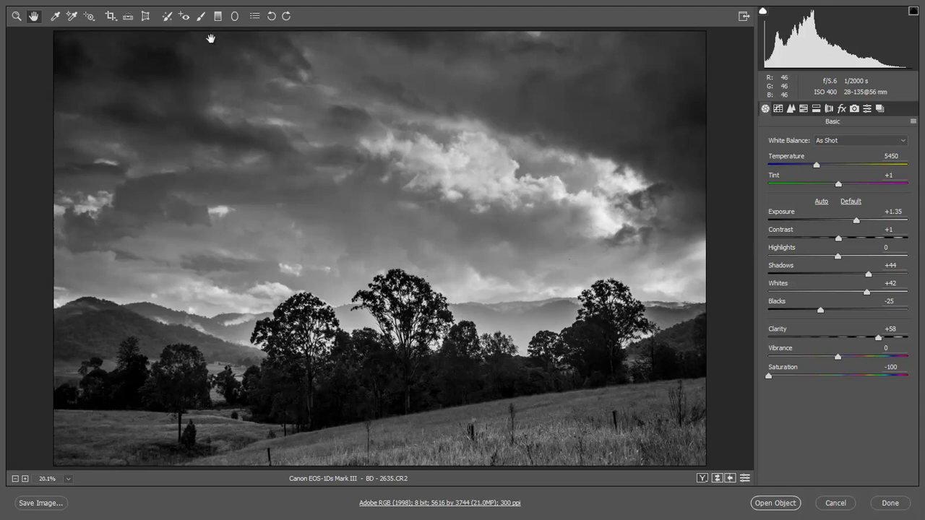
pyautogui.click(201, 17)
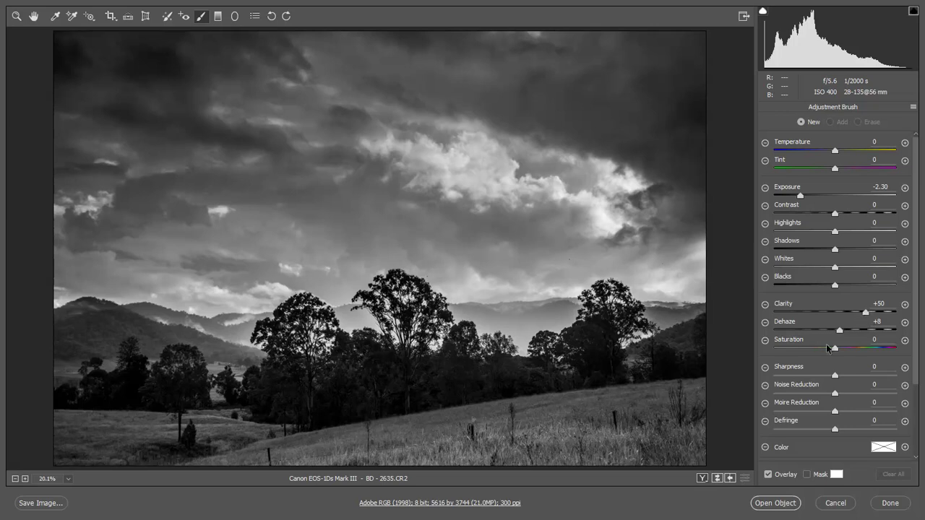
pyautogui.doubleClick(865, 313)
pyautogui.click(836, 349)
pyautogui.doubleClick(800, 196)
pyautogui.click(457, 257)
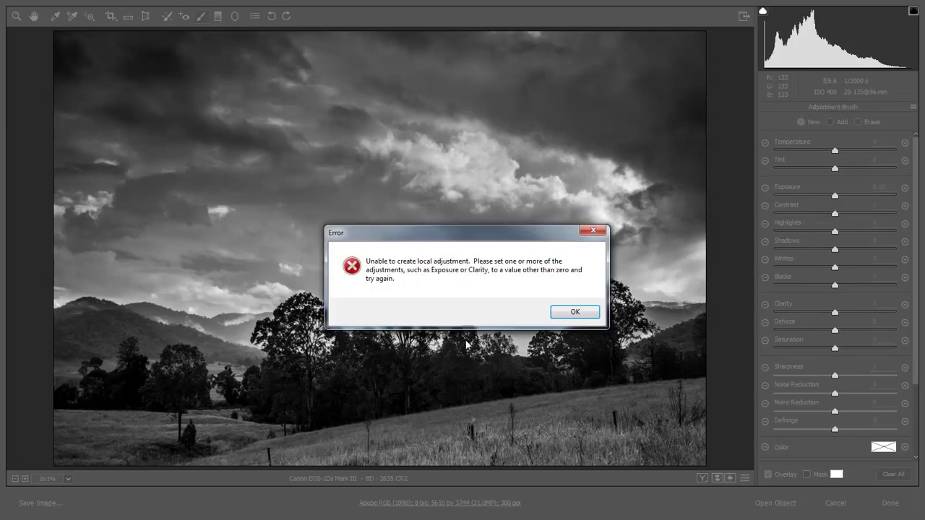
pyautogui.click(571, 313)
pyautogui.click(574, 313)
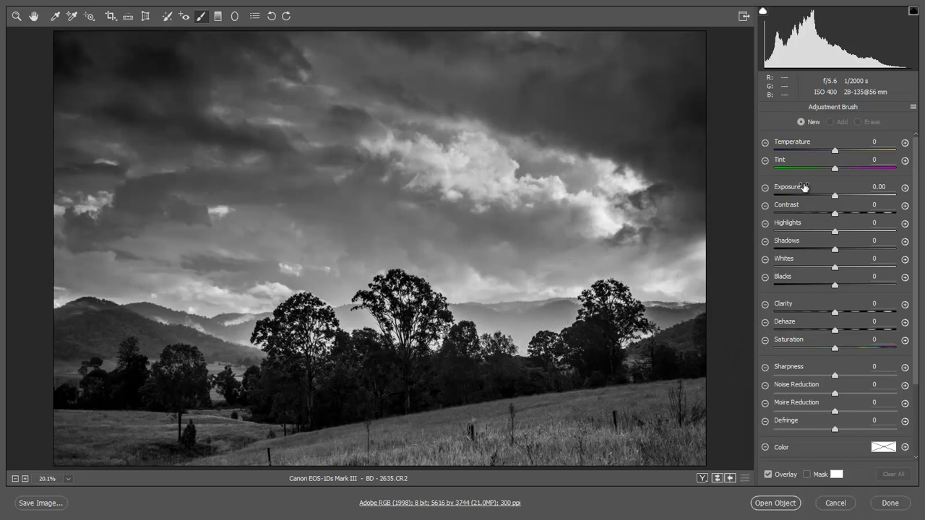
# Give the Adjustment Brush a positive Exposure and paint it across the grassy field
pyautogui.click(834, 196)
pyautogui.moveTo(846, 196); pyautogui.dragTo(849, 196)
pyautogui.moveTo(394, 430); pyautogui.dragTo(651, 423)
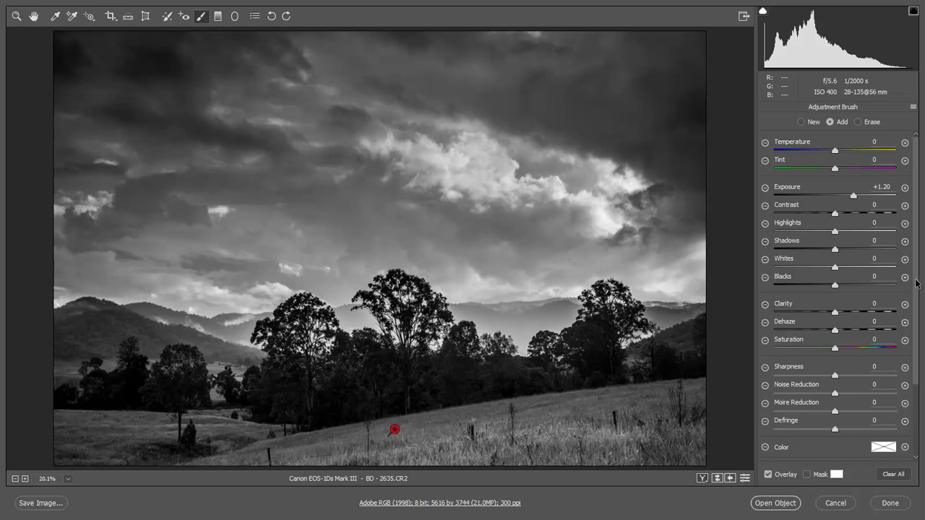
# Paint more brightening over the left side of the grass, shrinking the brush to size 4
pyautogui.moveTo(915, 283); pyautogui.dragTo(909, 365)
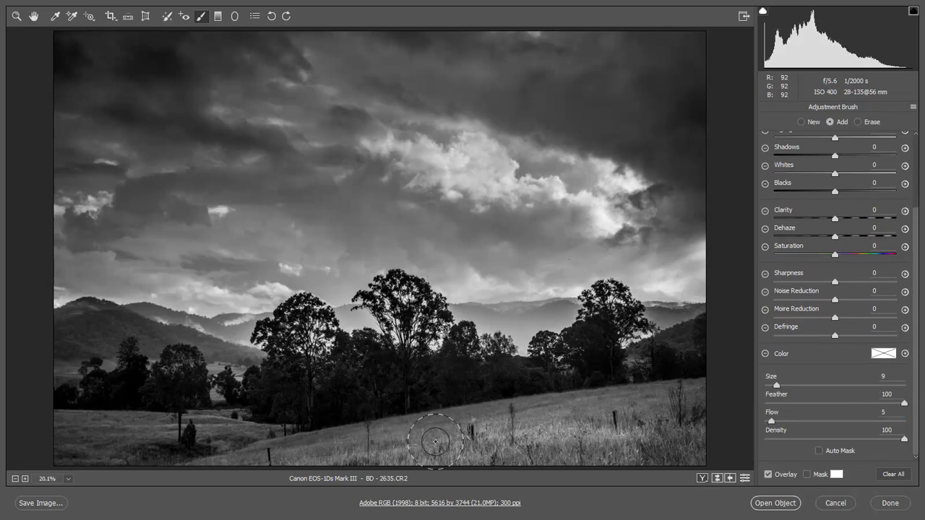
pyautogui.moveTo(395, 430)
pyautogui.mouseDown()
pyautogui.moveTo(283, 450)
pyautogui.moveTo(315, 446)
pyautogui.mouseUp()
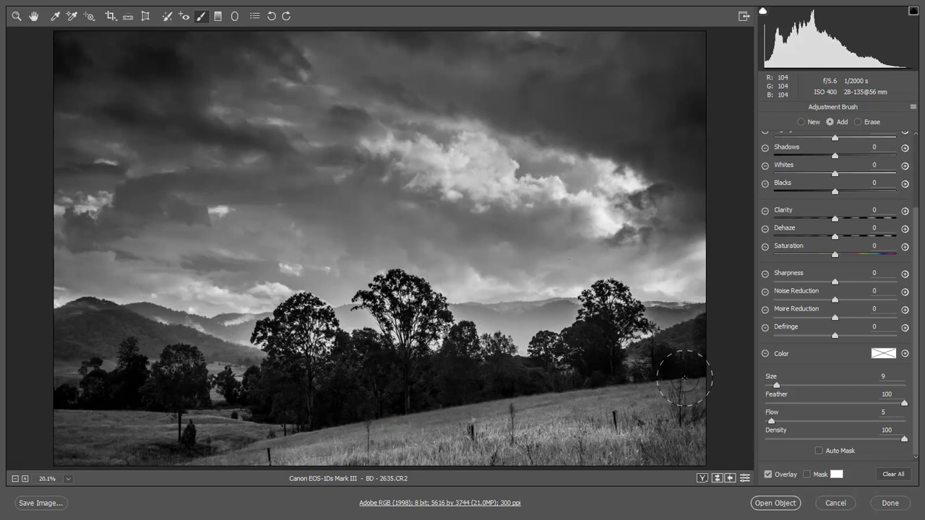
pyautogui.moveTo(391, 428)
pyautogui.mouseDown()
pyautogui.moveTo(329, 419)
pyautogui.moveTo(529, 413)
pyautogui.moveTo(299, 447)
pyautogui.moveTo(285, 440)
pyautogui.mouseUp()
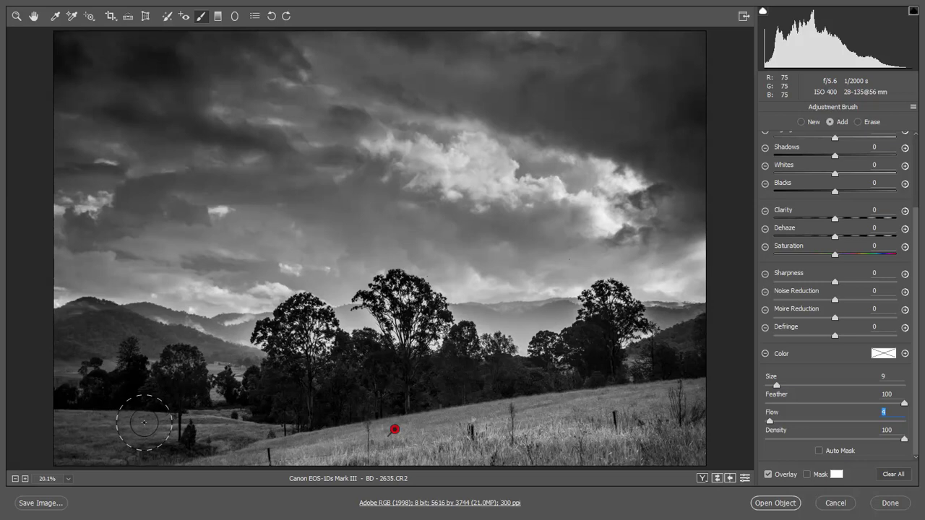
pyautogui.moveTo(87, 424)
pyautogui.mouseDown()
pyautogui.moveTo(249, 417)
pyautogui.moveTo(72, 424)
pyautogui.mouseUp()
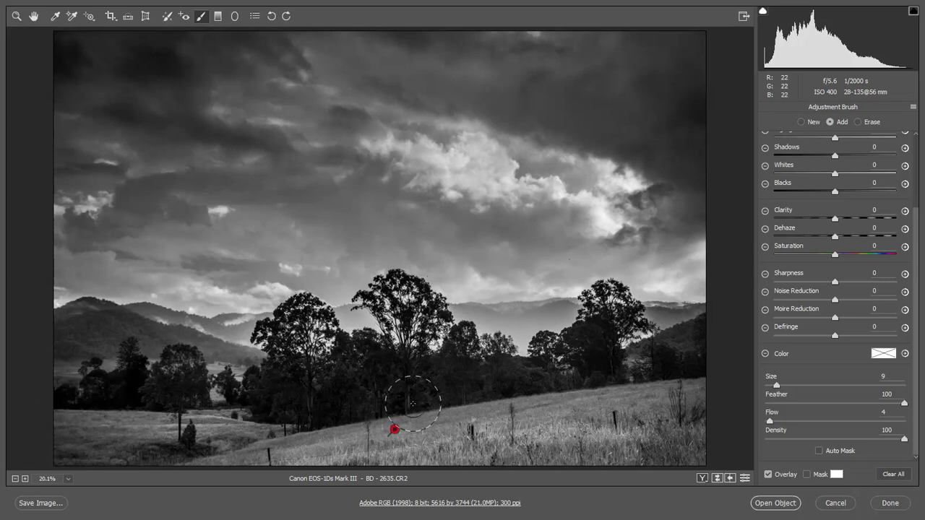
pyautogui.press('[')
pyautogui.press('[')
pyautogui.press('[')
pyautogui.press('[')
pyautogui.press('[')
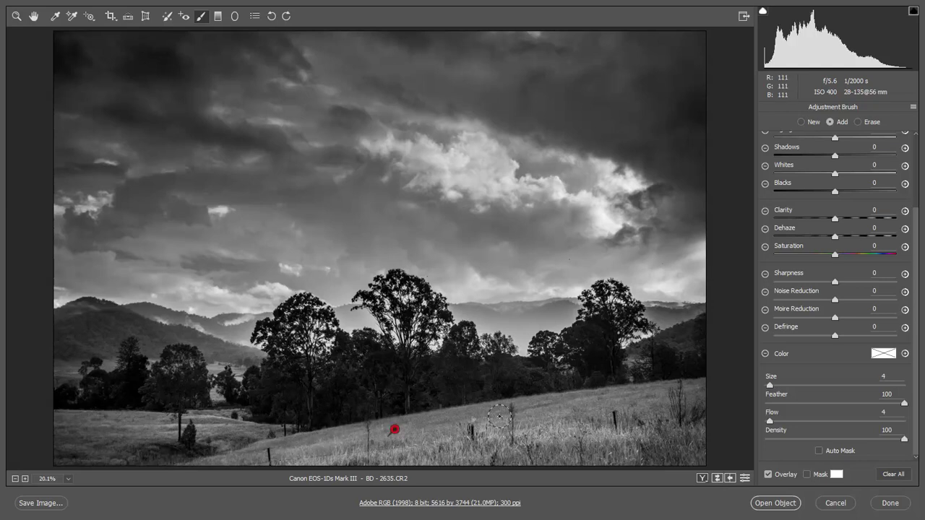
pyautogui.press('Delete')
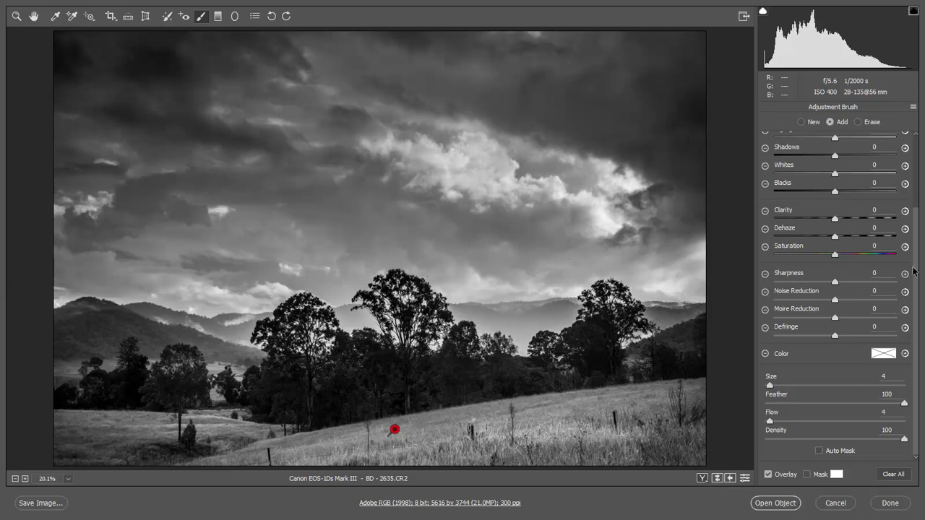
# Compare stronger and weaker grass brightening, then fix the brush Exposure at +1.20
pyautogui.scroll(3, 917, 269)
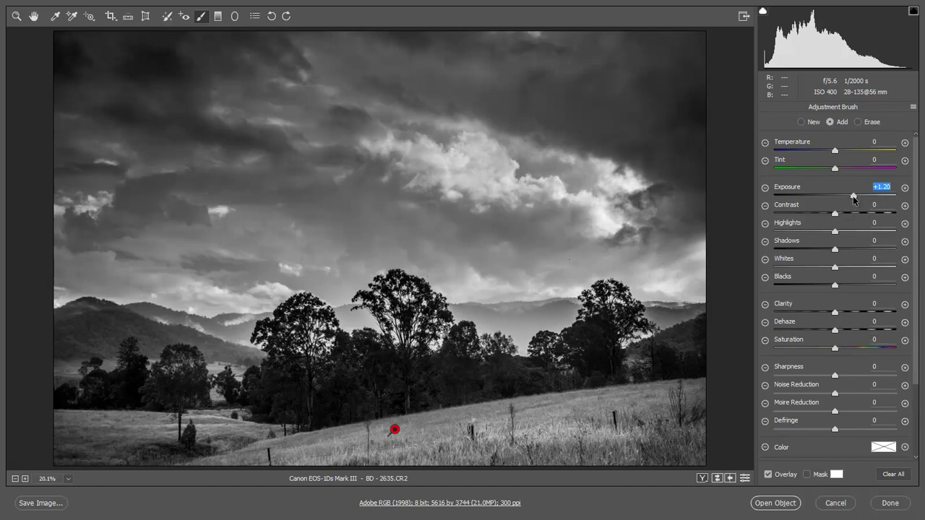
pyautogui.press('Up')
pyautogui.press('Up')
pyautogui.press('Up')
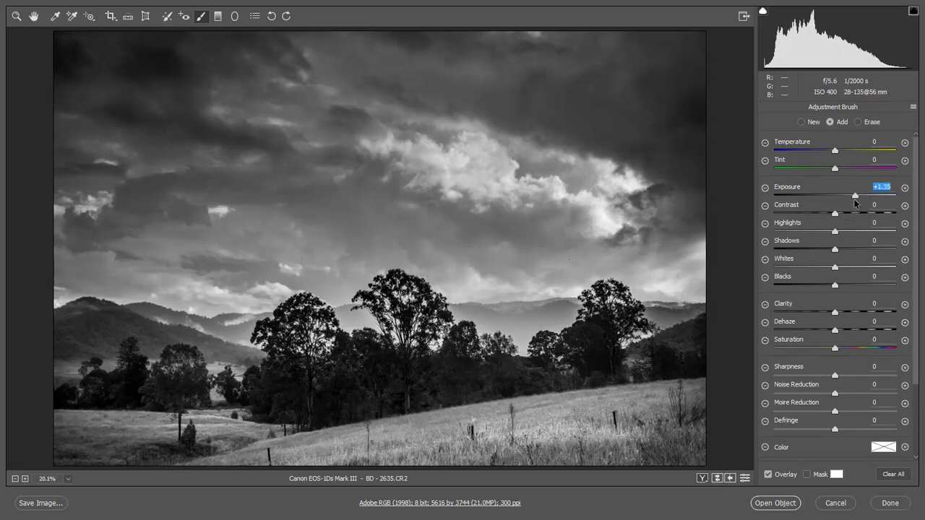
pyautogui.press('Down')
pyautogui.press('Down')
pyautogui.press('Down')
pyautogui.press('Down')
pyautogui.press('Down')
pyautogui.press('Down')
pyautogui.press('Down')
pyautogui.press('Down')
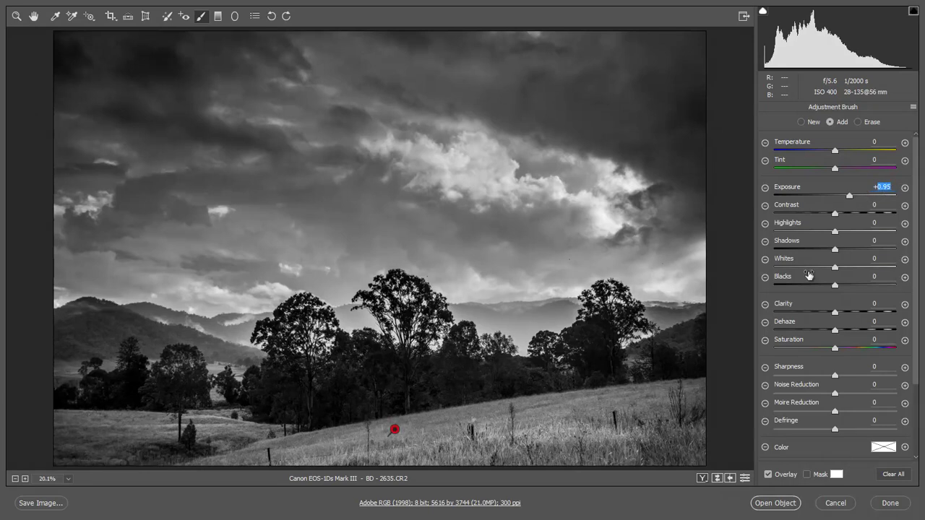
pyautogui.write('1.20')
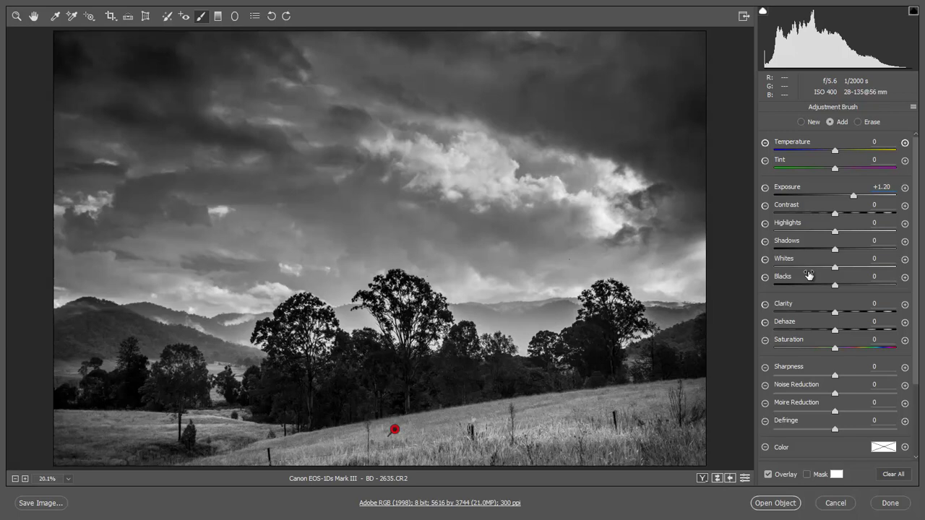
pyautogui.press('Return')
# Zoom to 100% and heal the bird just above the treetops with Spot Removal
pyautogui.click(17, 17)
pyautogui.doubleClick(17, 16)
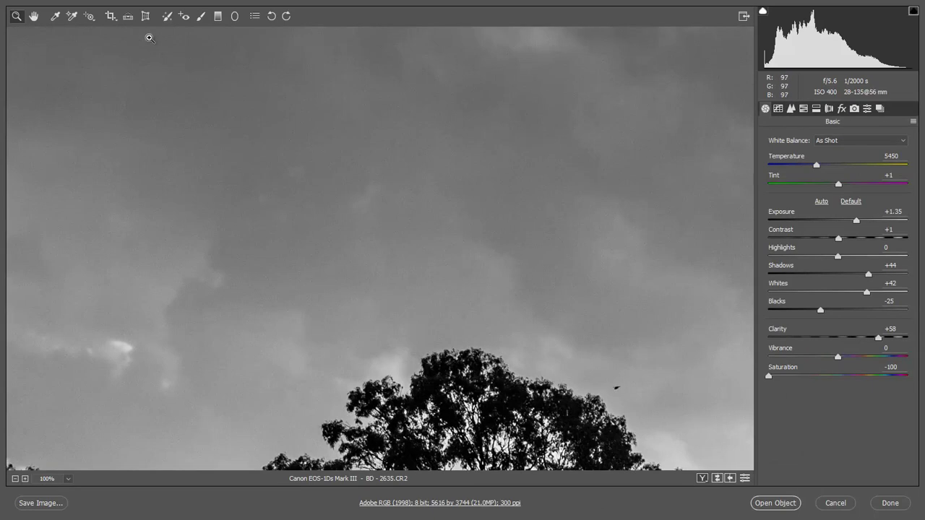
pyautogui.click(166, 16)
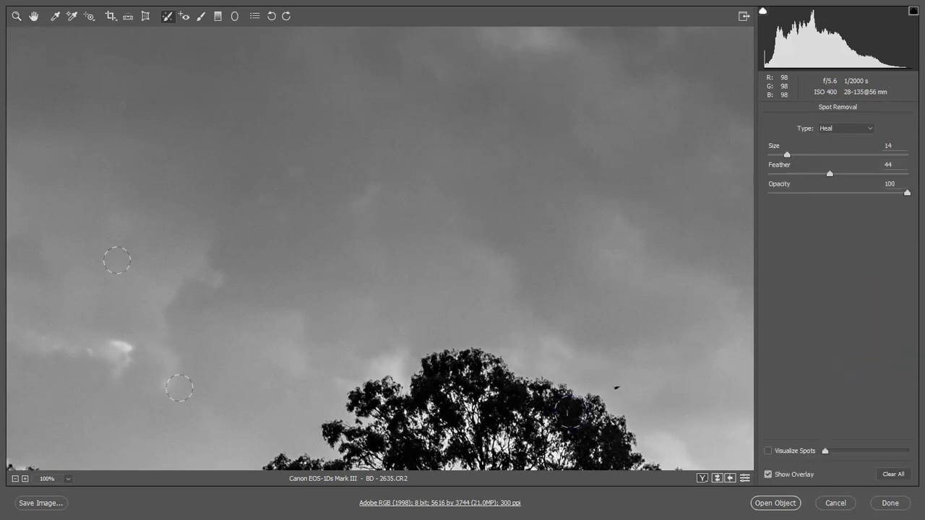
pyautogui.click(616, 387)
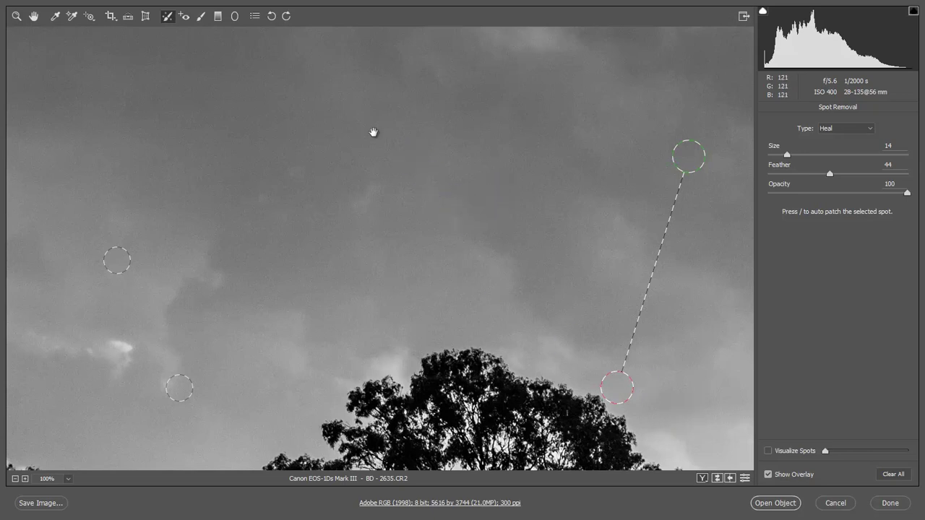
# Pan the view up across the clouds to bring the darker sky into view
pyautogui.moveTo(380, 86); pyautogui.dragTo(265, 392)
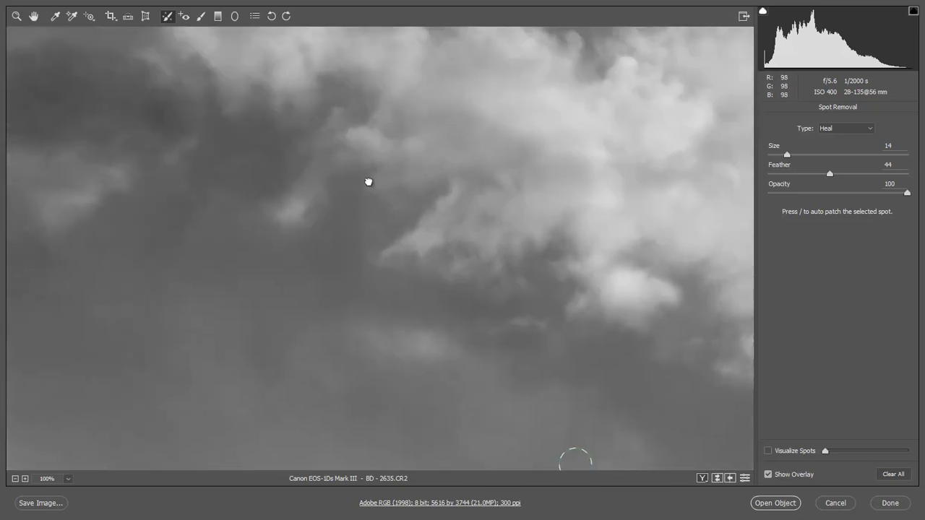
pyautogui.moveTo(377, 156); pyautogui.dragTo(227, 399)
pyautogui.moveTo(518, 115); pyautogui.dragTo(95, 296)
pyautogui.scroll(-8, 77, 226)
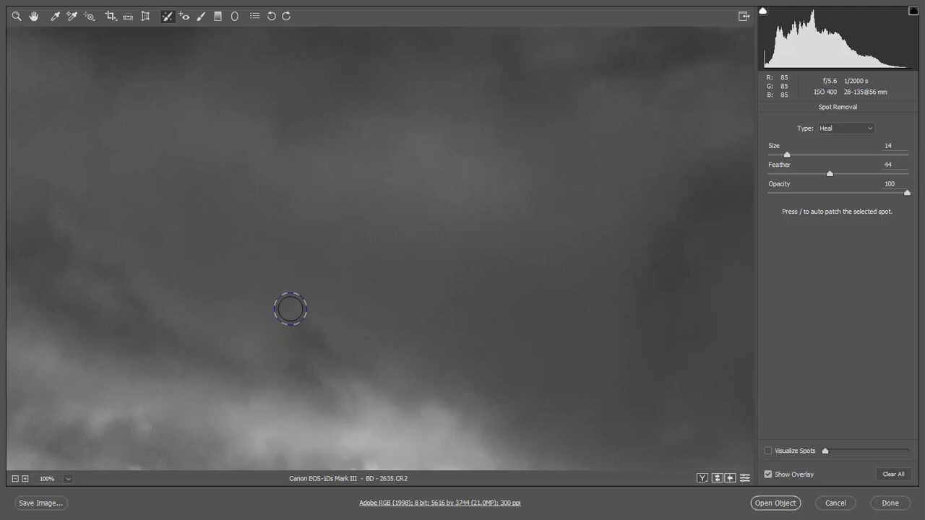
# In the Detail panel, set Noise Reduction Luminance to 18, leaving sharpening at 25
pyautogui.press('h')
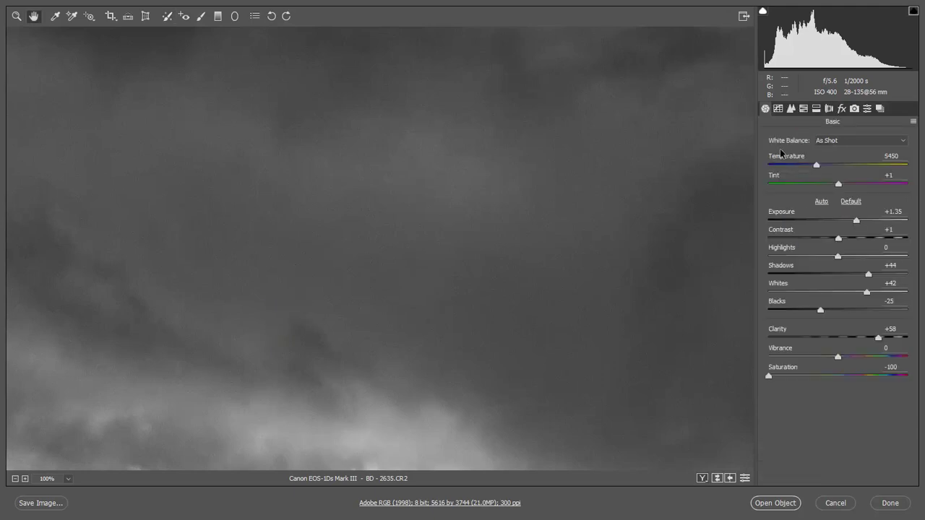
pyautogui.click(791, 109)
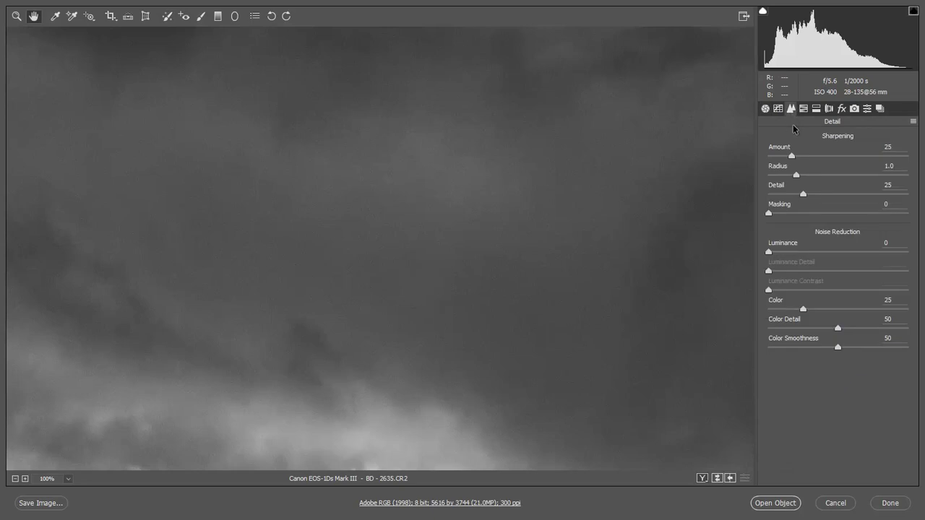
pyautogui.click(791, 253)
pyautogui.moveTo(793, 254); pyautogui.dragTo(878, 259)
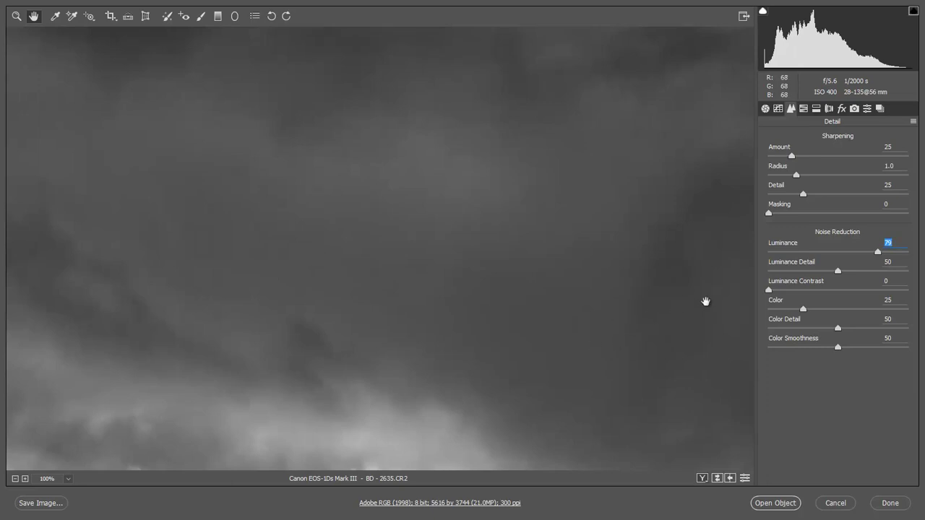
pyautogui.moveTo(799, 254); pyautogui.dragTo(796, 255)
# Fit the photo, zoom in closely on the sky above the trees, and pick Spot Removal
pyautogui.hotkey('ctrl', '0')
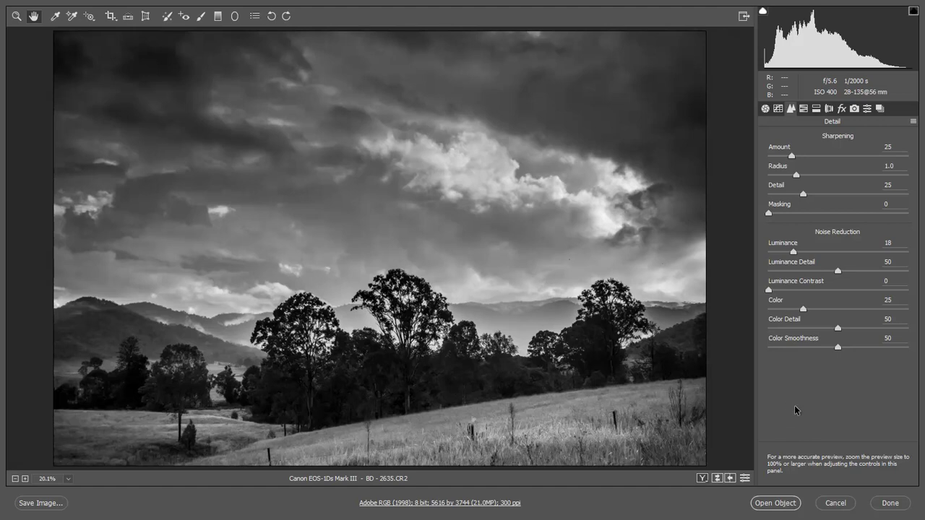
pyautogui.click(606, 267)
pyautogui.click(614, 259)
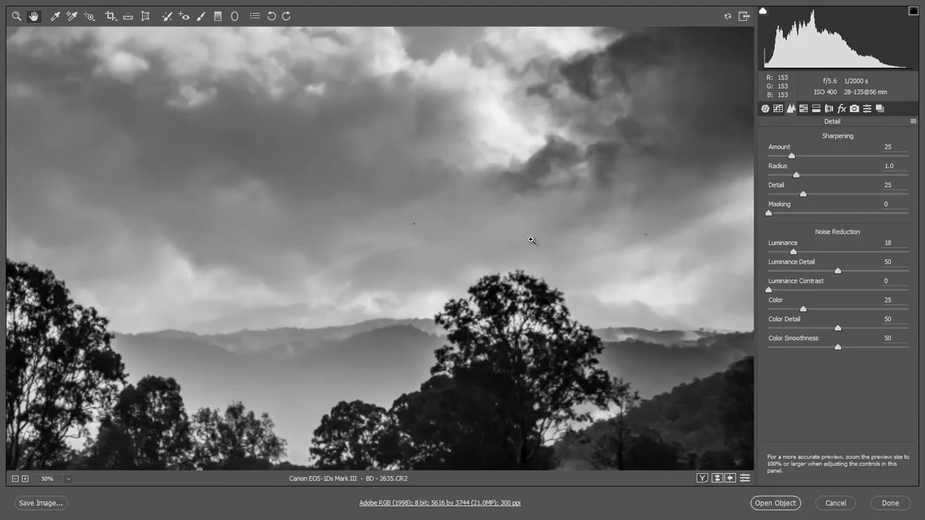
pyautogui.click(534, 248)
pyautogui.click(458, 279)
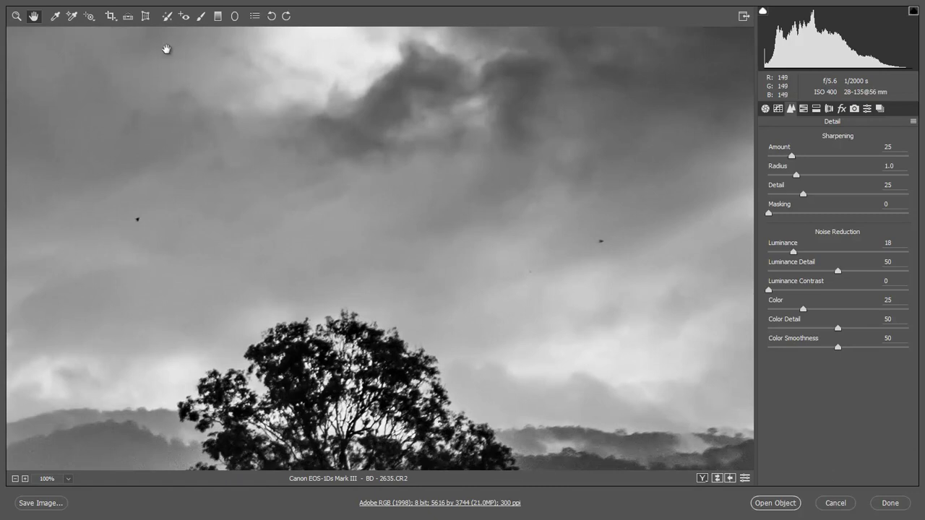
pyautogui.click(166, 17)
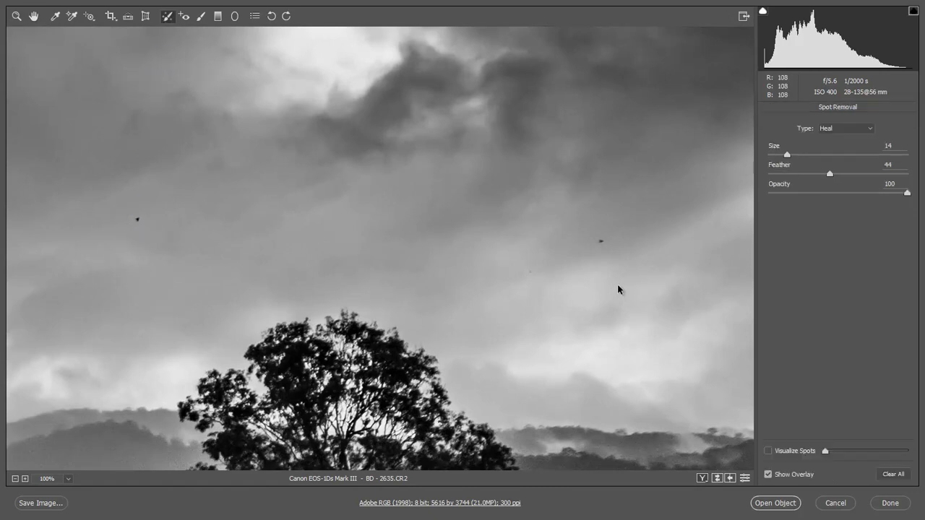
# Heal a dark speck in the sky, then fit the whole photo to check
pyautogui.click(600, 241)
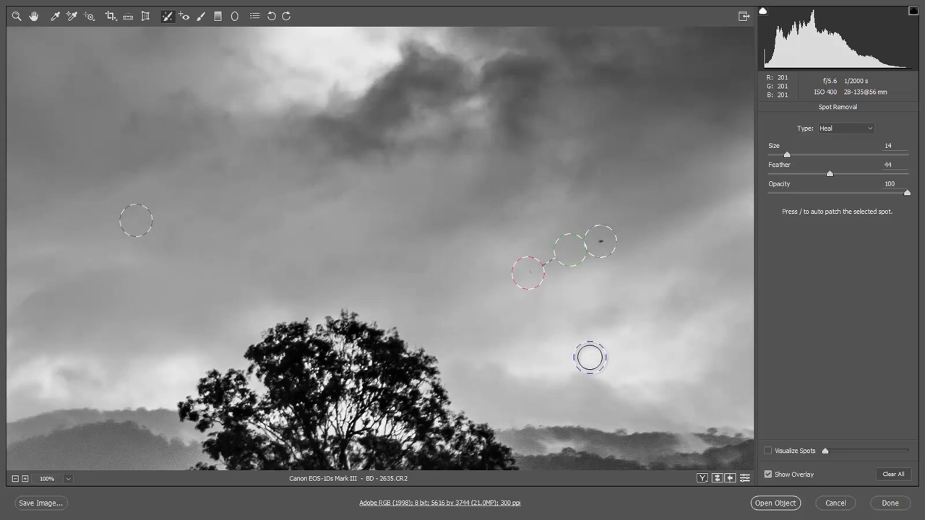
pyautogui.hotkey('ctrl', '0')
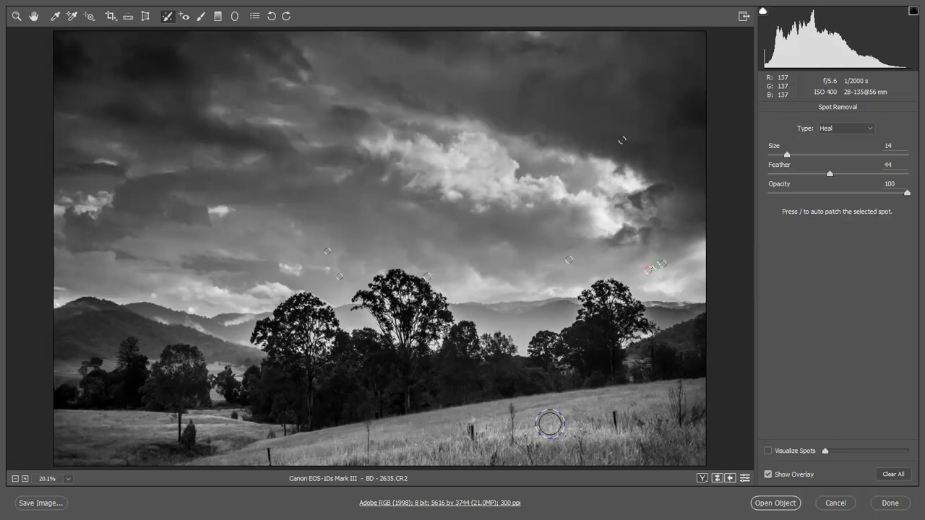
# Draw a reset radial filter ellipse over most of the photo, widening it and raising its top
pyautogui.click(234, 16)
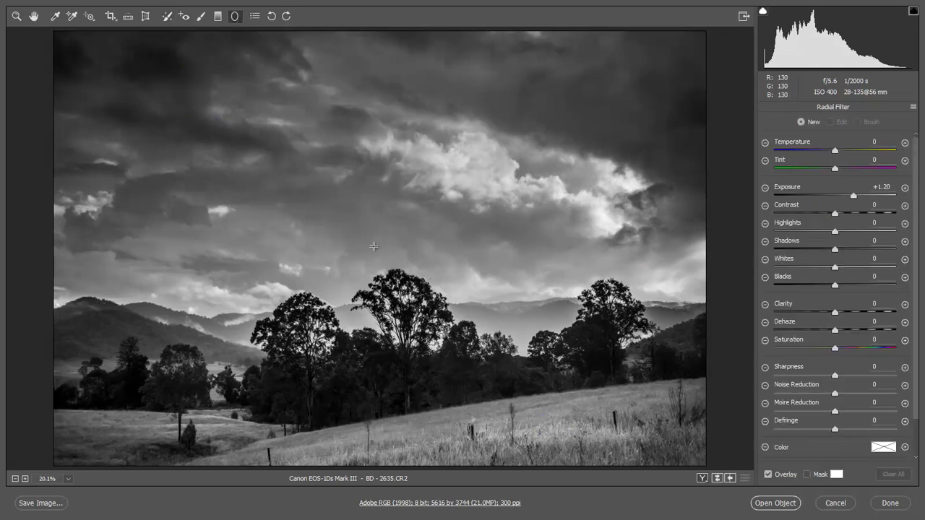
pyautogui.moveTo(377, 245); pyautogui.dragTo(604, 393)
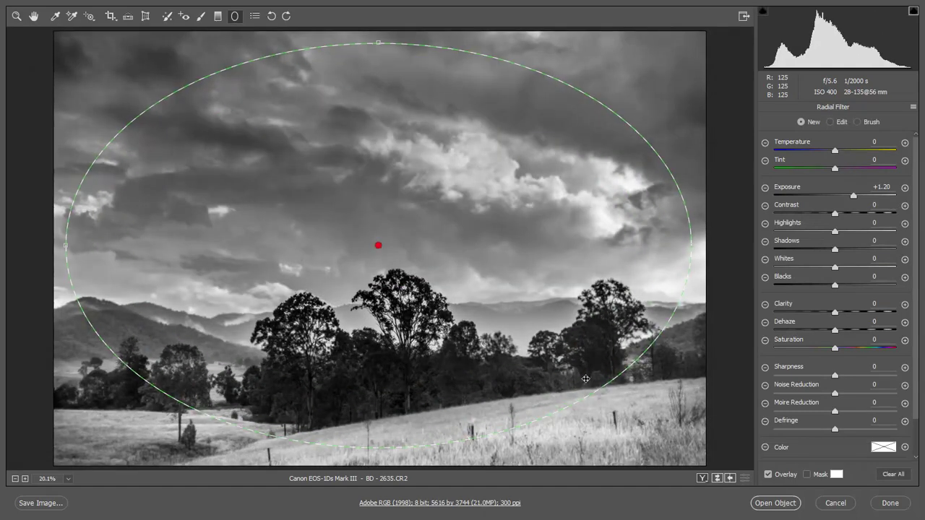
pyautogui.rightClick(469, 223)
pyautogui.click(511, 240)
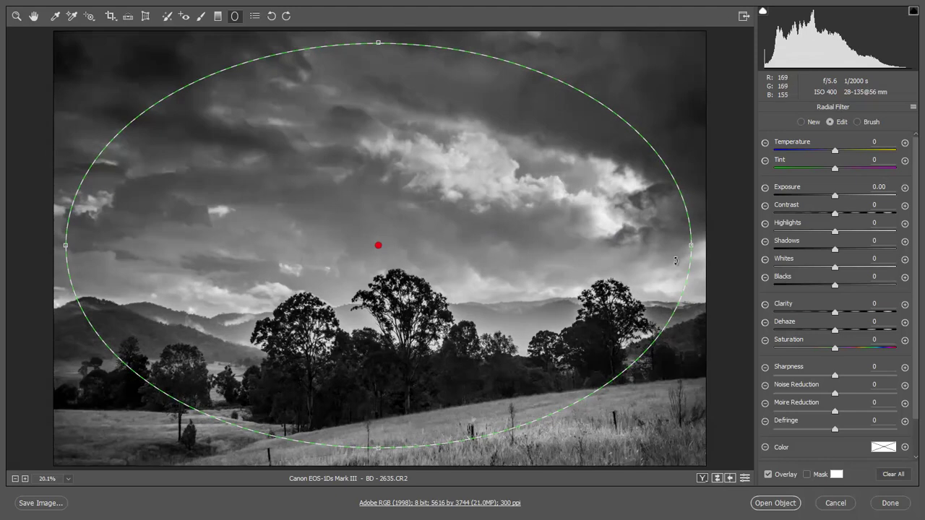
pyautogui.moveTo(693, 246); pyautogui.dragTo(708, 246)
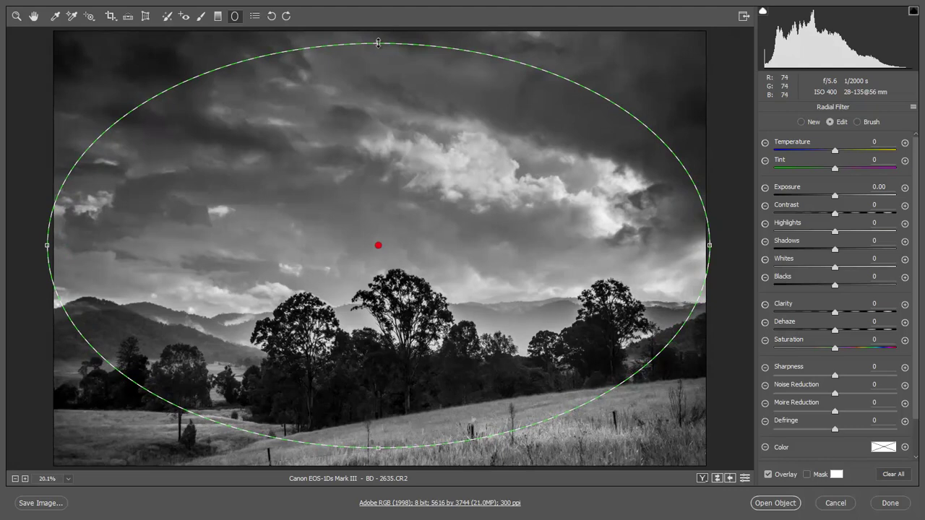
pyautogui.moveTo(379, 42); pyautogui.dragTo(380, 33)
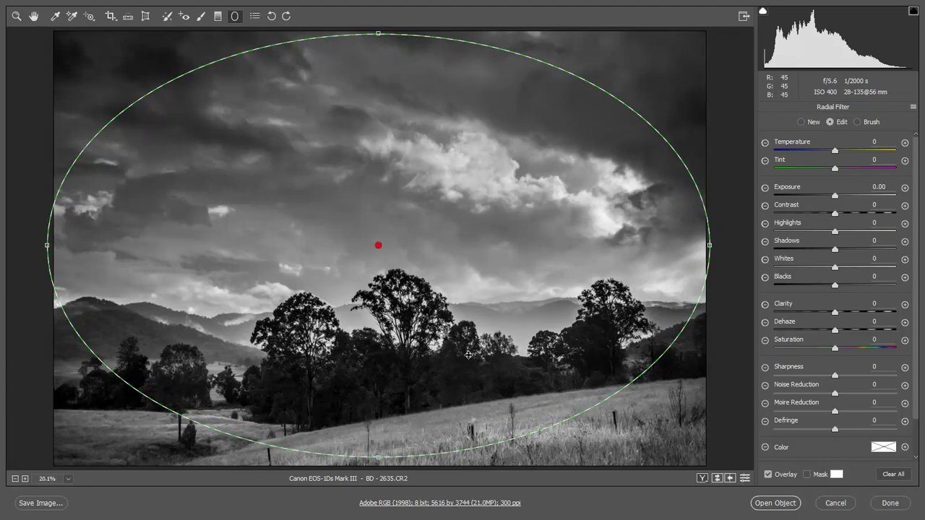
pyautogui.press('v')
# Soften the radial filter's feather and darken the area outside it to Exposure -0.75
pyautogui.scroll(-2, 915, 303)
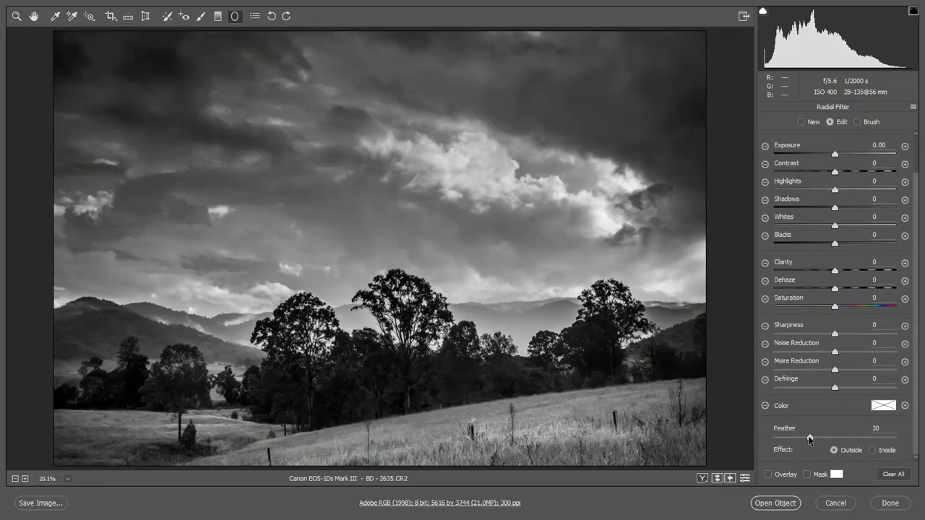
pyautogui.moveTo(874, 439); pyautogui.dragTo(879, 438)
pyautogui.scroll(2, 840, 194)
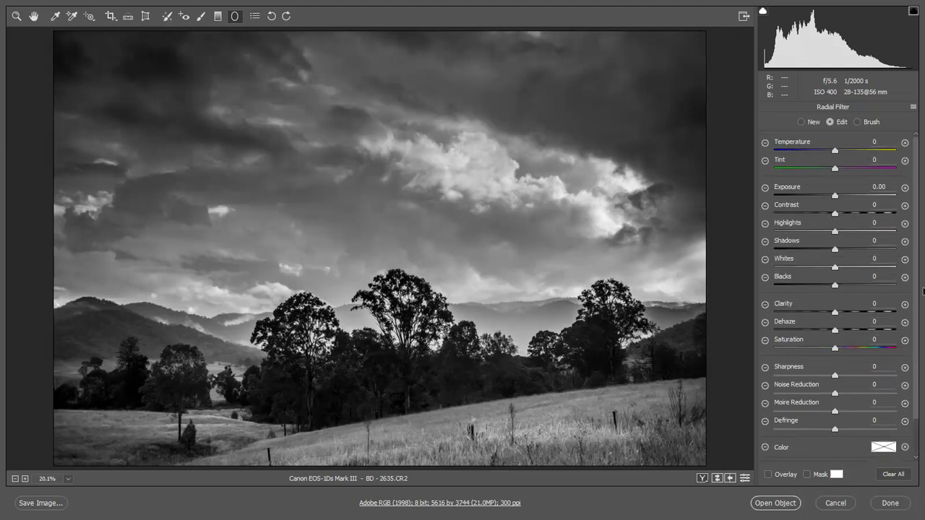
pyautogui.moveTo(839, 194); pyautogui.dragTo(822, 199)
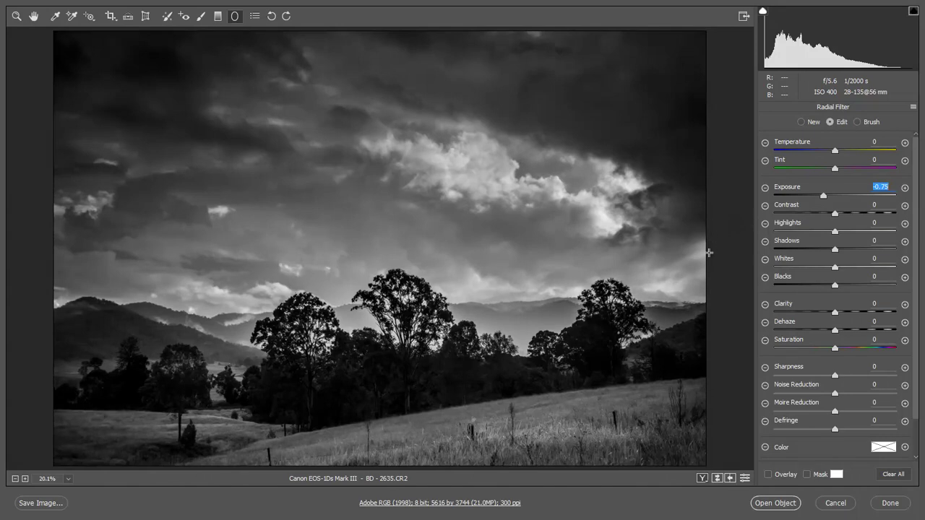
pyautogui.keyDown('ctrl'); pyautogui.doubleClick(706, 253); pyautogui.keyUp('ctrl')
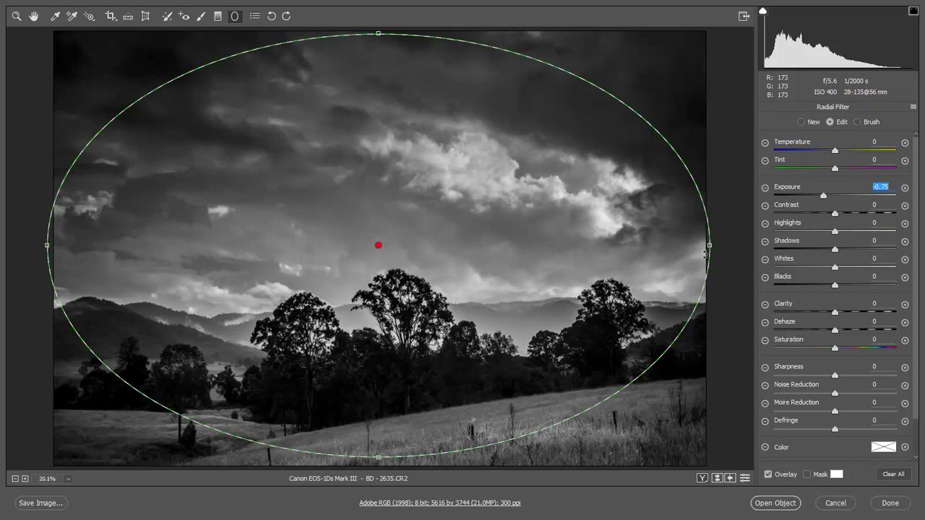
# Stretch the ellipse further upward and to the right, then view the whole photo
pyautogui.keyDown('alt'); pyautogui.click(562, 264); pyautogui.keyUp('alt')
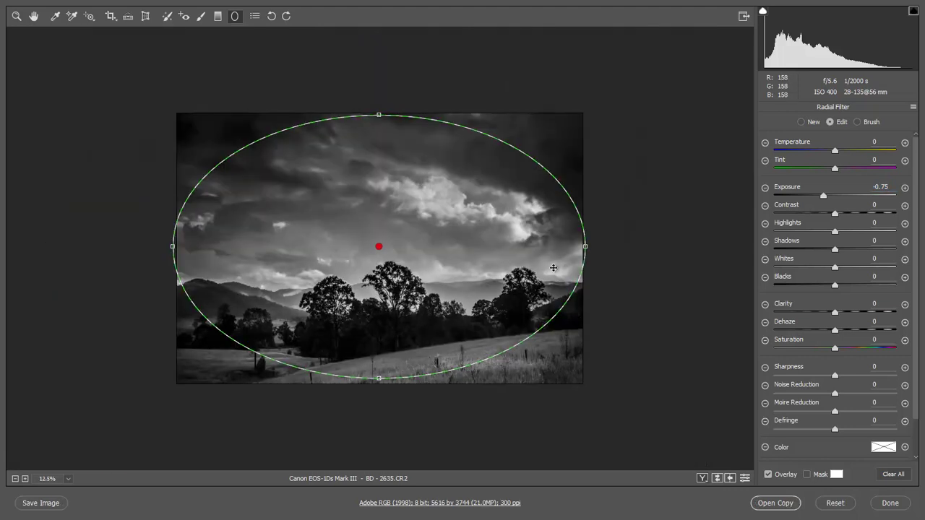
pyautogui.moveTo(379, 114); pyautogui.dragTo(379, 104)
pyautogui.moveTo(584, 247); pyautogui.dragTo(600, 246)
pyautogui.press('v')
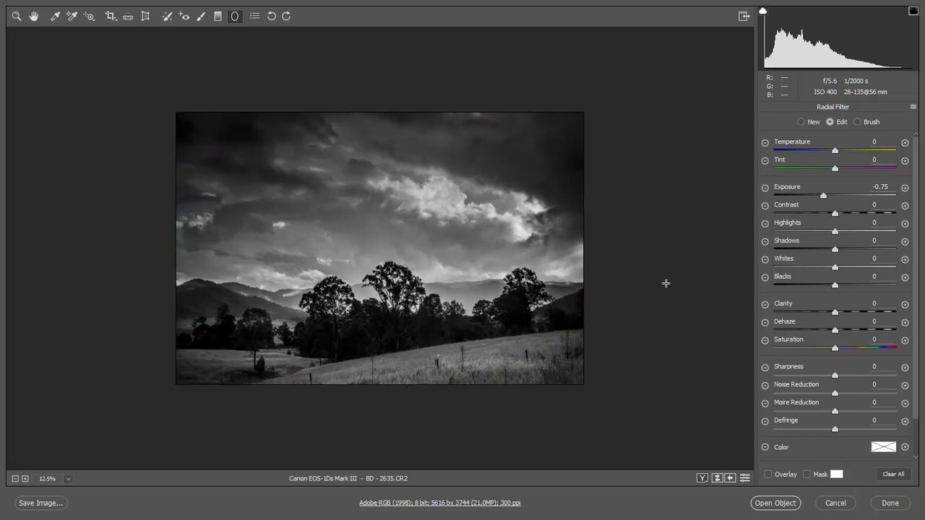
pyautogui.hotkey('ctrl', '0')
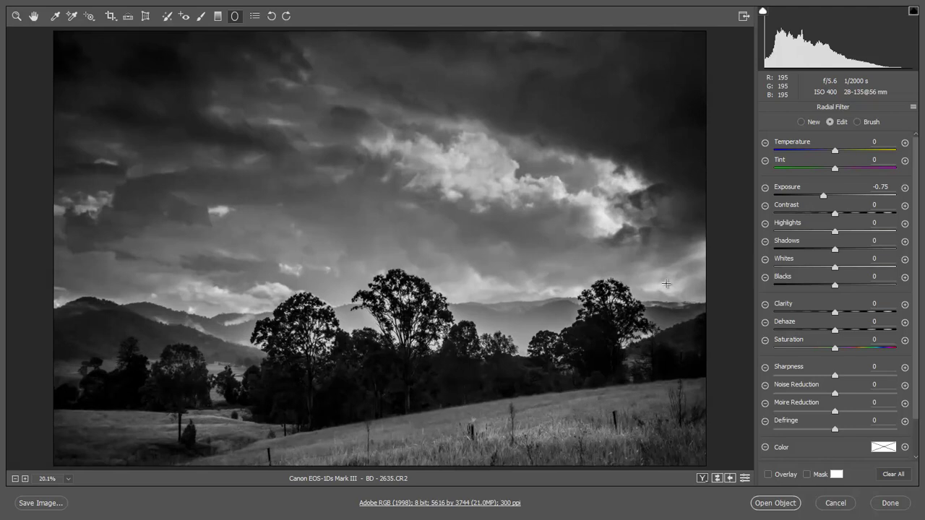
# Finish with the radial filter and zoom in on the tree line
pyautogui.click(666, 284)
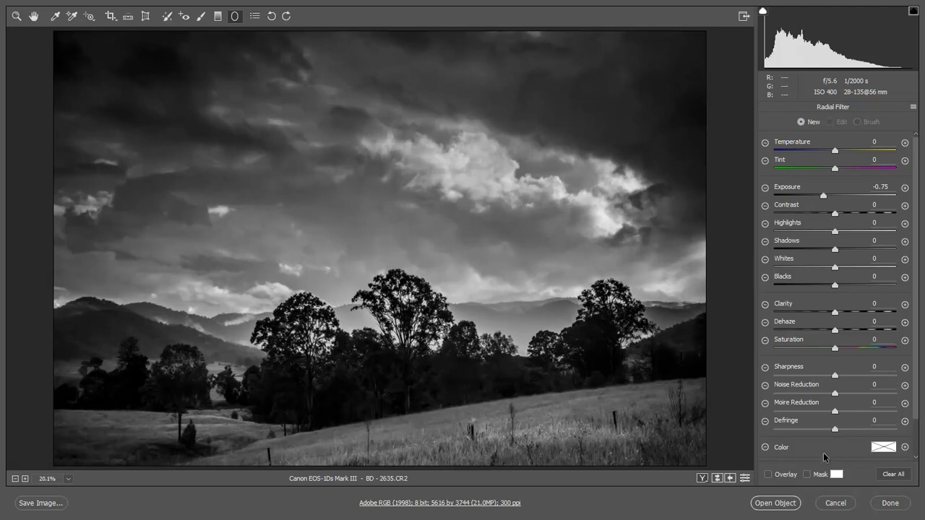
pyautogui.press('h')
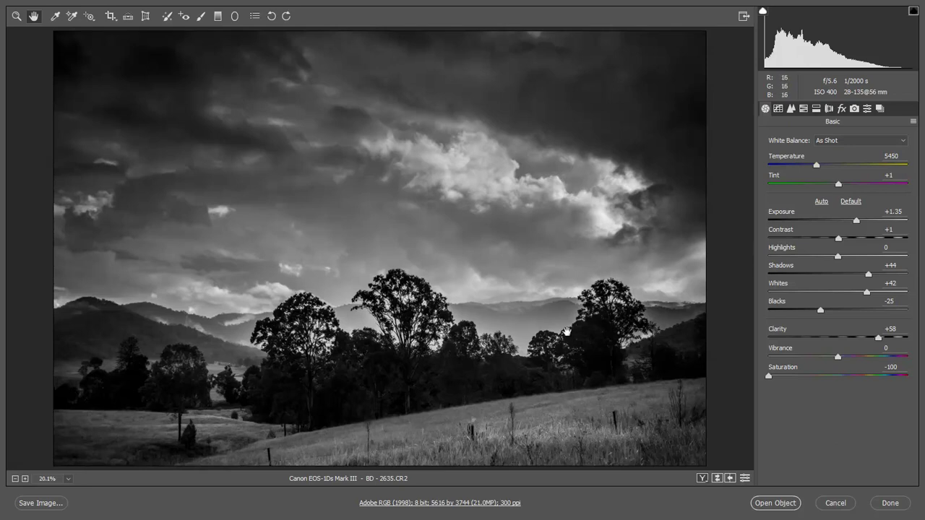
pyautogui.keyDown('ctrl'); pyautogui.click(367, 372); pyautogui.keyUp('ctrl')
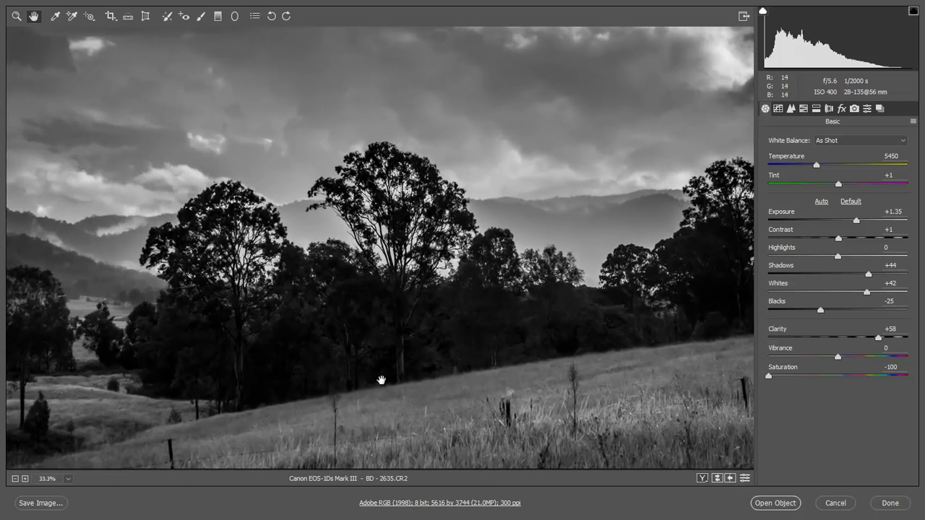
# Set the Adjustment Brush to Exposure +0.40 and Shadows +31
pyautogui.click(201, 16)
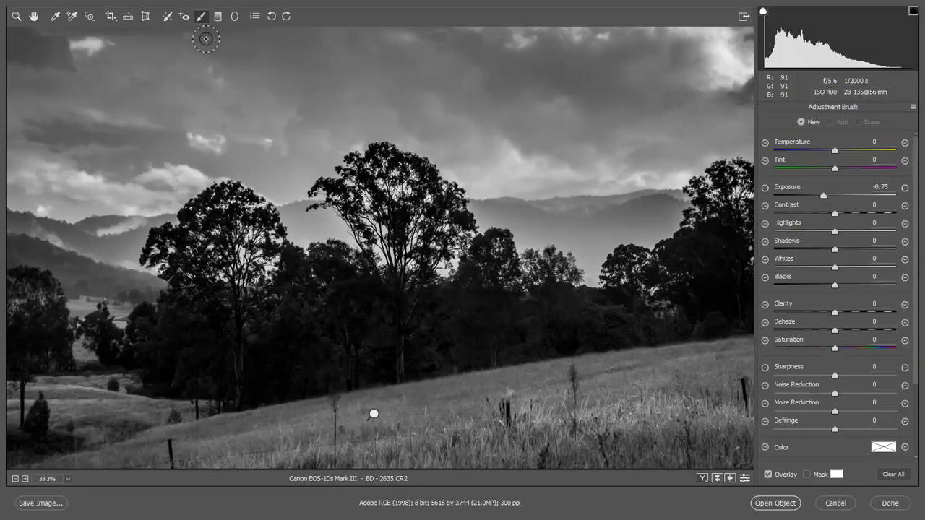
pyautogui.moveTo(823, 195); pyautogui.dragTo(842, 196)
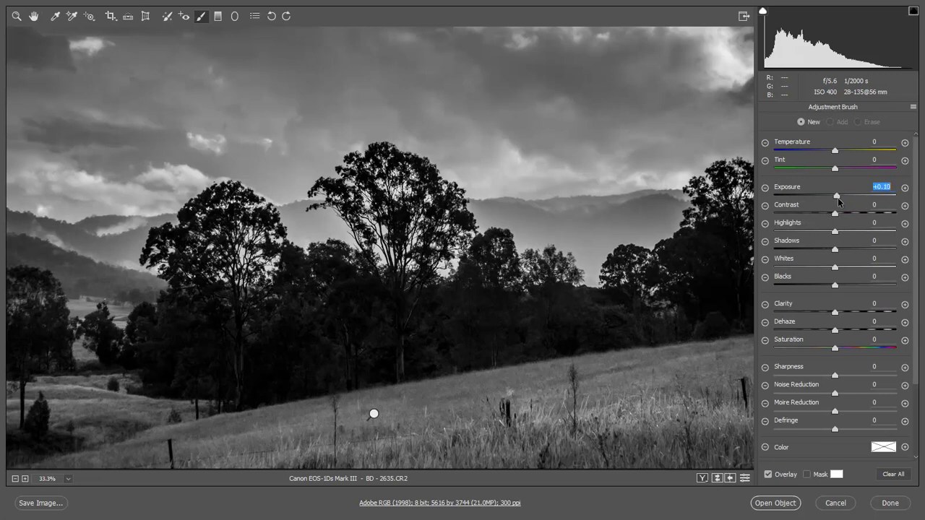
pyautogui.click(855, 248)
pyautogui.scroll(-3, 915, 364)
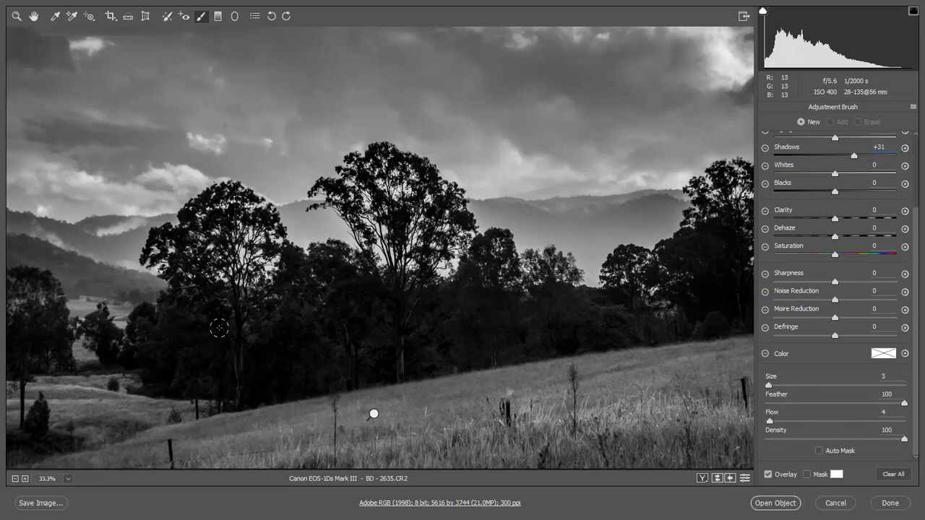
# Paint brightening strokes across the dark tree line, enlarging then slightly shrinking the brush
pyautogui.press(']')
pyautogui.moveTo(193, 333); pyautogui.dragTo(130, 318)
pyautogui.moveTo(211, 336)
pyautogui.mouseDown()
pyautogui.moveTo(186, 351)
pyautogui.moveTo(480, 325)
pyautogui.moveTo(213, 372)
pyautogui.moveTo(527, 326)
pyautogui.mouseUp()
pyautogui.press('[')
pyautogui.press('[')
pyautogui.moveTo(316, 304); pyautogui.dragTo(318, 296)
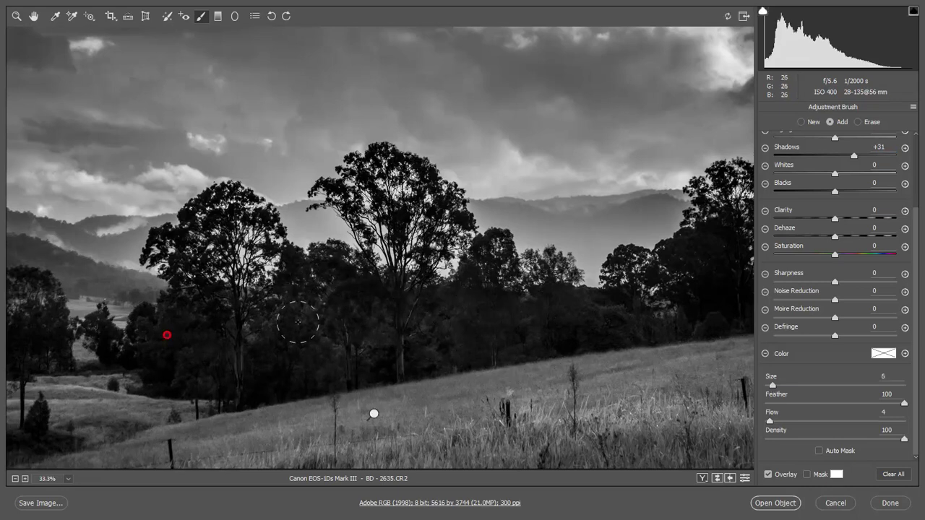
pyautogui.moveTo(444, 309)
pyautogui.mouseDown()
pyautogui.moveTo(650, 311)
pyautogui.moveTo(364, 368)
pyautogui.mouseUp()
pyautogui.moveTo(166, 334); pyautogui.dragTo(235, 366)
pyautogui.moveTo(558, 337); pyautogui.dragTo(406, 370)
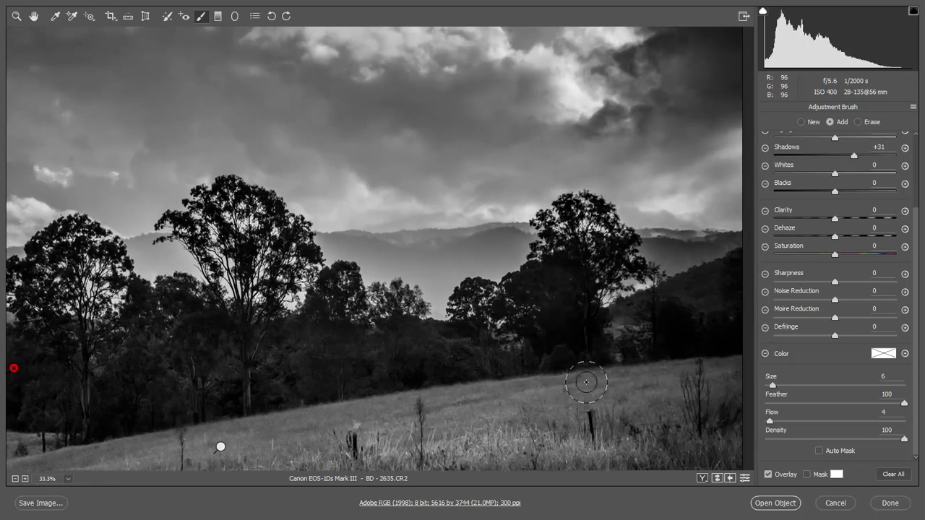
pyautogui.scroll(-1, 589, 354)
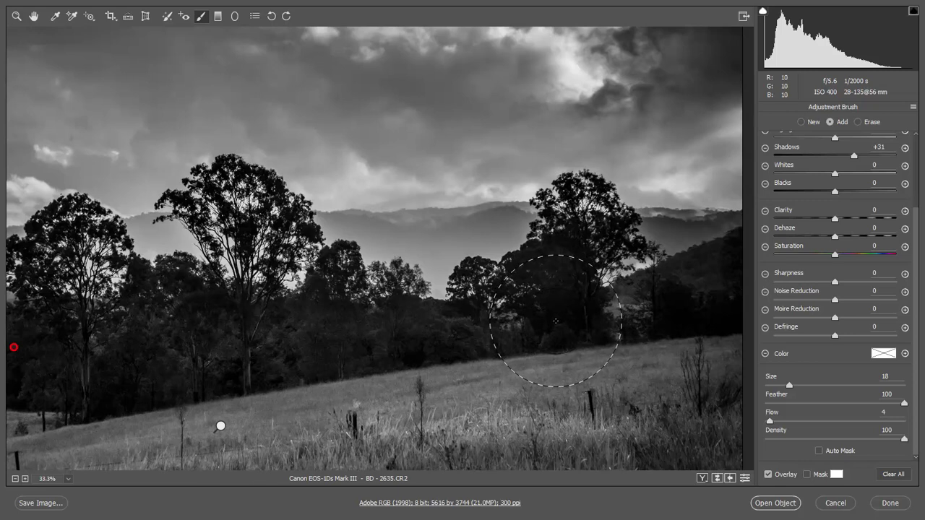
# Lower the brush Flow to 2 and paint gentle brightening over the hills behind the trees
pyautogui.click(885, 412)
pyautogui.write('2')
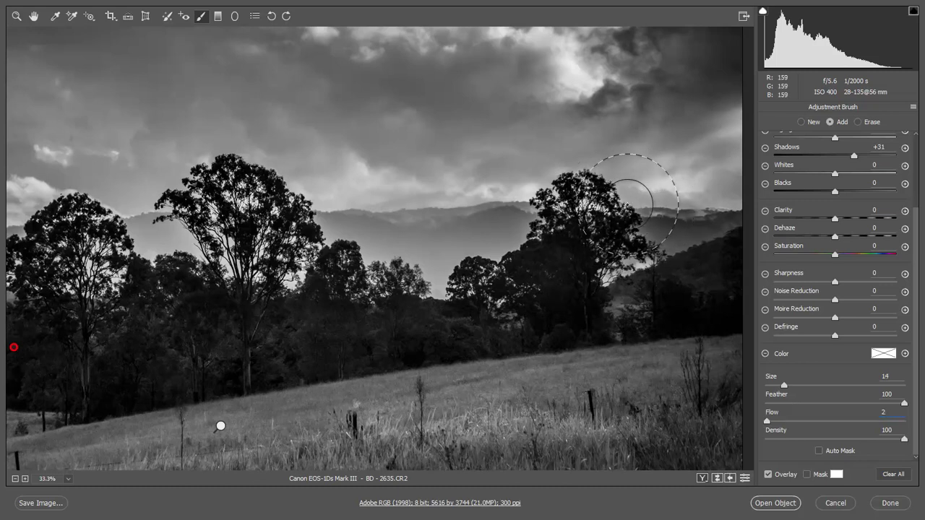
pyautogui.press('[')
pyautogui.press('[')
pyautogui.press('[')
pyautogui.press('[')
pyautogui.press('[')
pyautogui.press('[')
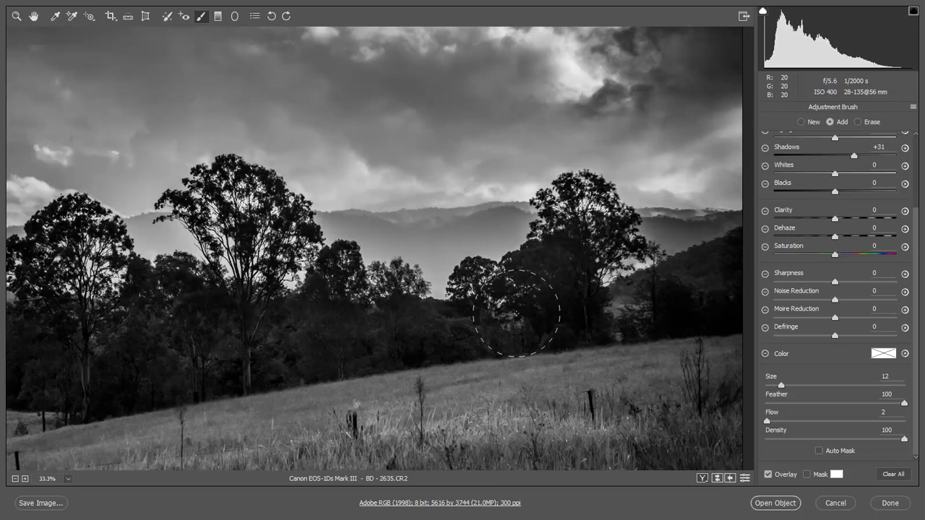
pyautogui.moveTo(204, 352)
pyautogui.mouseDown()
pyautogui.moveTo(384, 330)
pyautogui.moveTo(476, 333)
pyautogui.mouseUp()
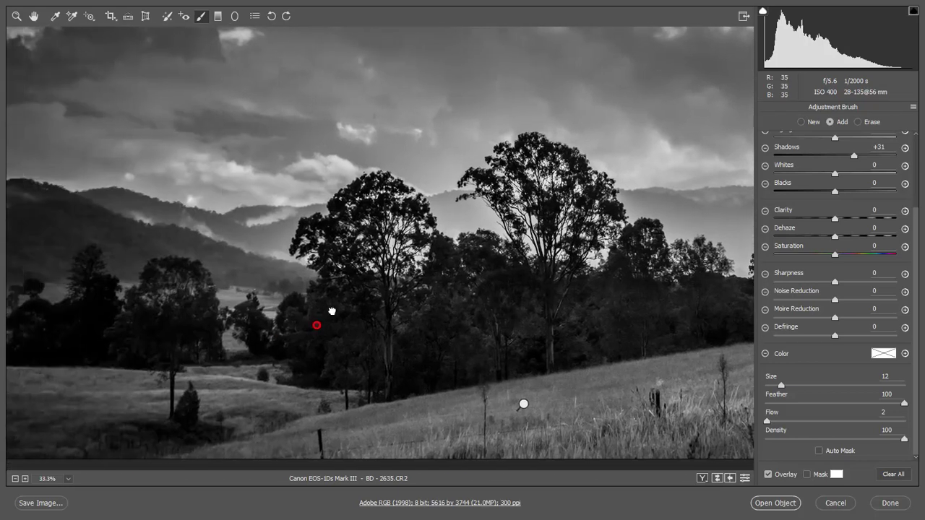
pyautogui.moveTo(308, 330); pyautogui.dragTo(363, 334)
pyautogui.moveTo(490, 206)
pyautogui.mouseDown()
pyautogui.moveTo(401, 177)
pyautogui.moveTo(290, 242)
pyautogui.moveTo(357, 230)
pyautogui.moveTo(217, 231)
pyautogui.moveTo(339, 217)
pyautogui.moveTo(499, 289)
pyautogui.moveTo(383, 336)
pyautogui.moveTo(275, 325)
pyautogui.moveTo(506, 341)
pyautogui.moveTo(393, 332)
pyautogui.mouseUp()
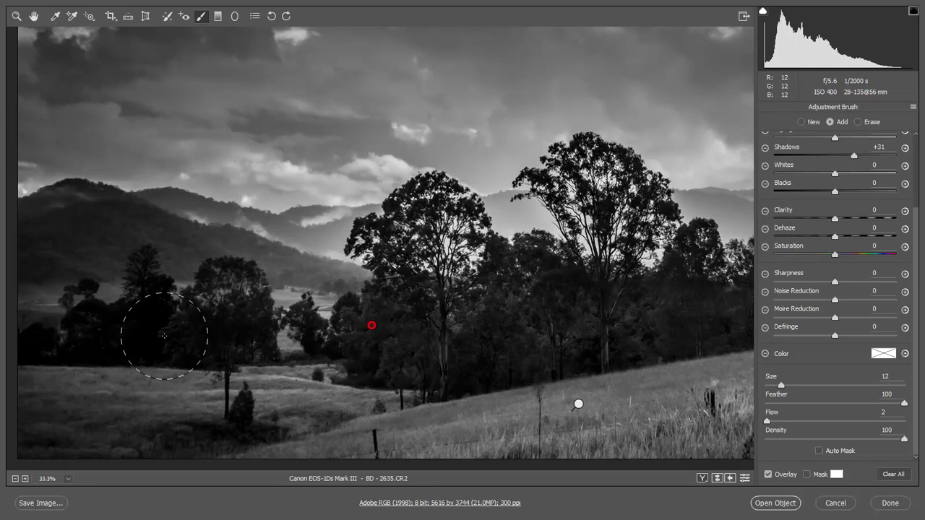
# With a smaller brush, paint faint brightening across the left trees, then fit the photo
pyautogui.press('[')
pyautogui.press('[')
pyautogui.press('[')
pyautogui.press('v')
pyautogui.moveTo(115, 331); pyautogui.dragTo(248, 343)
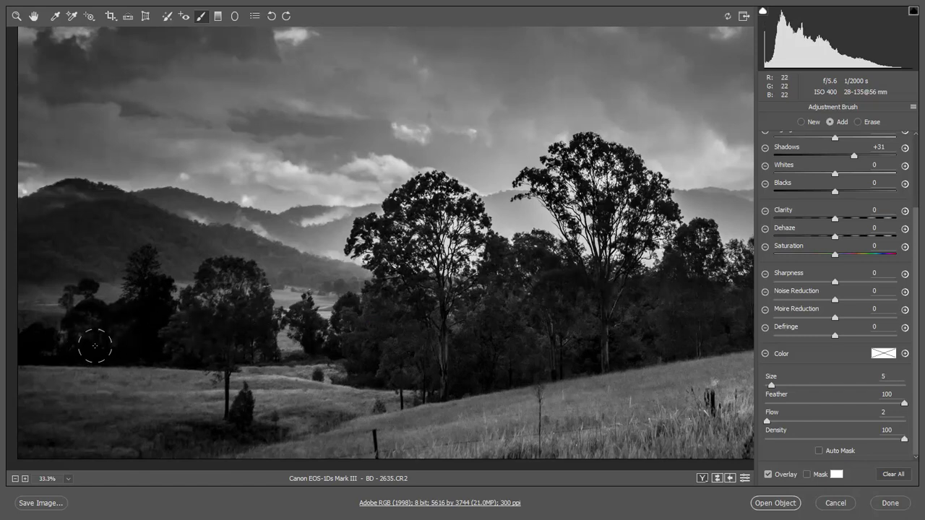
pyautogui.press('v')
pyautogui.hotkey('ctrl', '0')
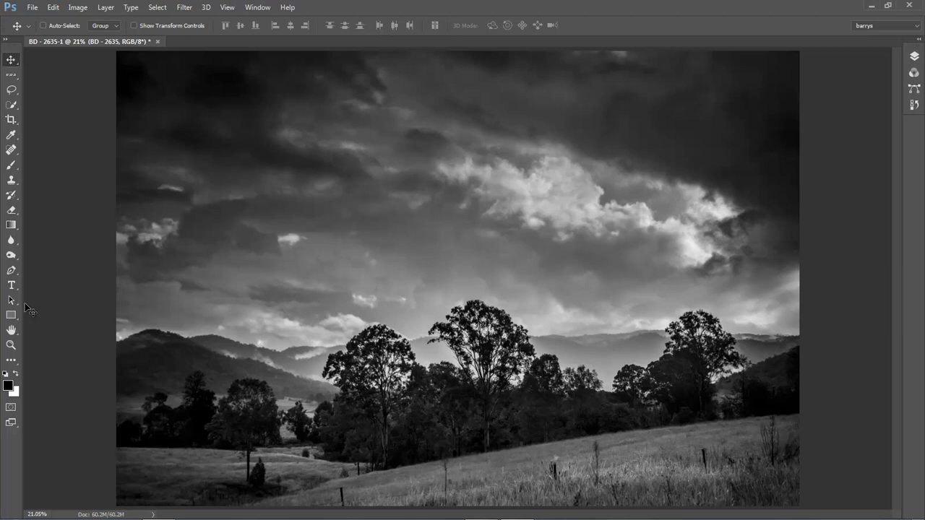
# Expand the Layers panel to show the single BD - 2635 smart-object layer
pyautogui.click(915, 57)
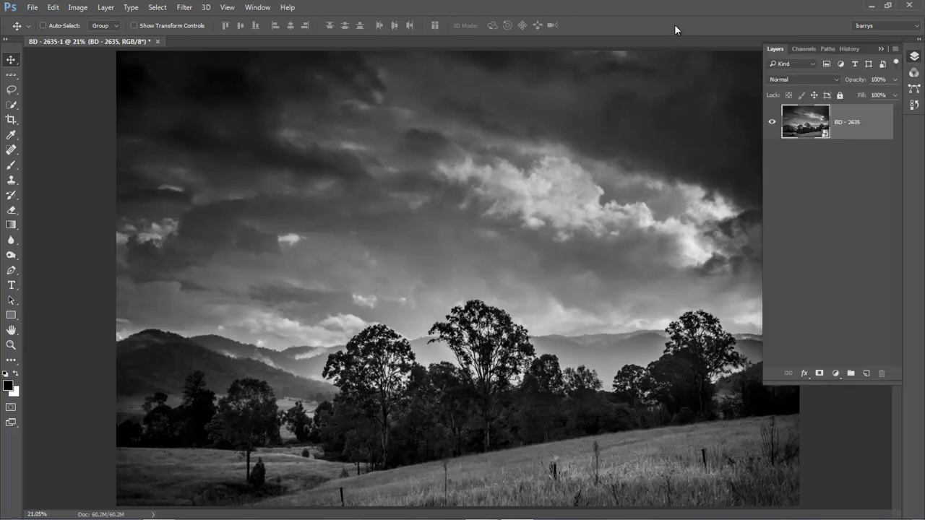
# Hide the Layers panel, launch Filter > Nik Collection > Silver Efex Pro 2, and dismiss the warning permanently
pyautogui.press('F7')
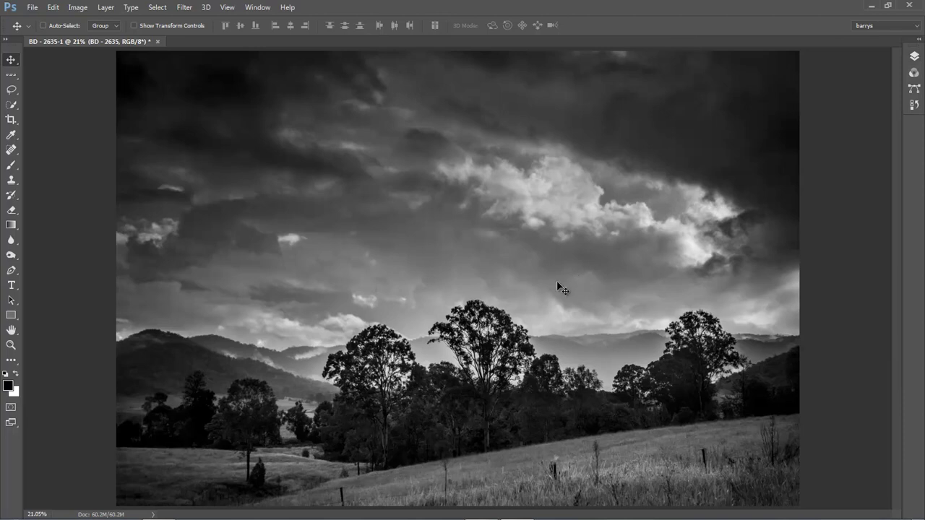
pyautogui.click(184, 8)
pyautogui.moveTo(213, 306)
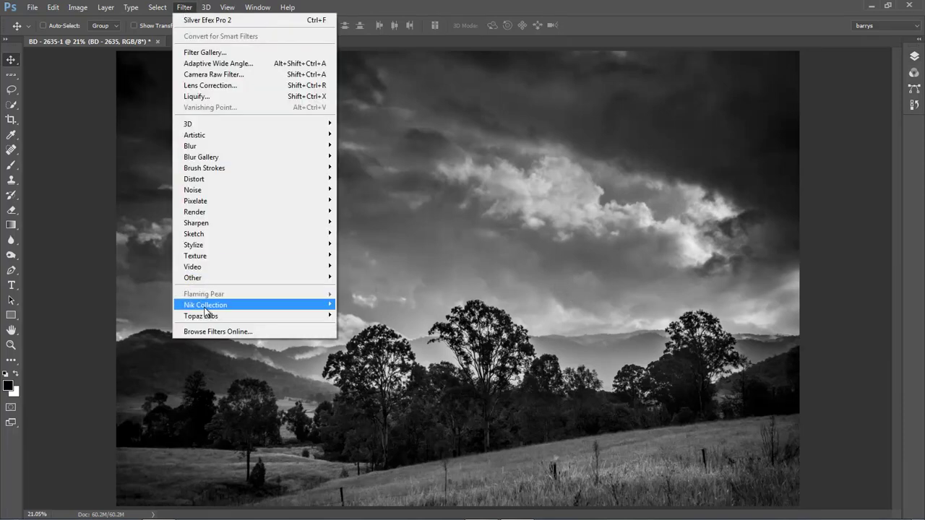
pyautogui.click(382, 371)
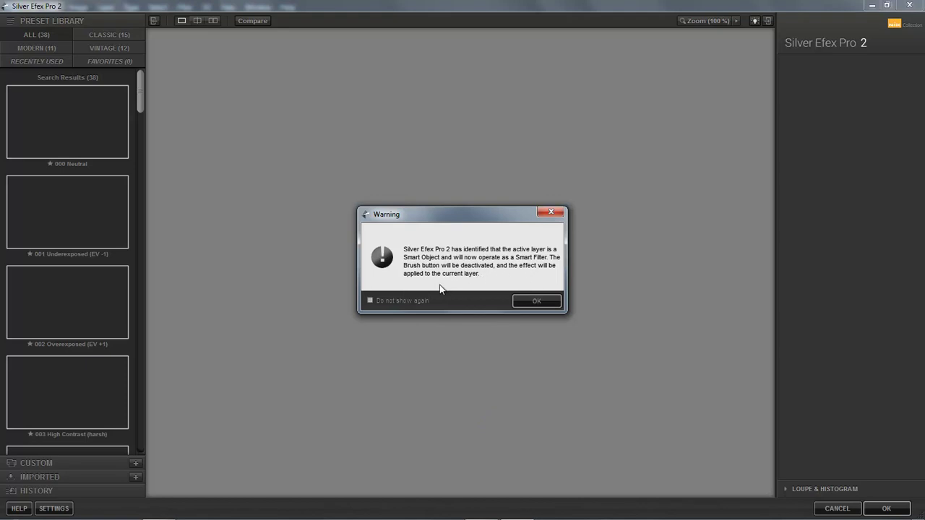
pyautogui.click(370, 300)
# Accept the smart filter warning and step through presets 000 Neutral to 005 High Structure (harsh)
pyautogui.click(538, 303)
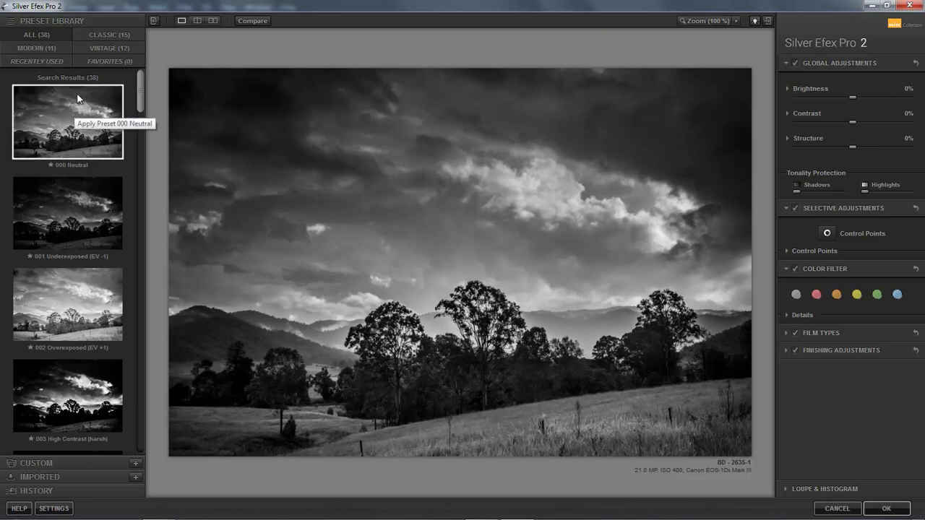
pyautogui.click(68, 133)
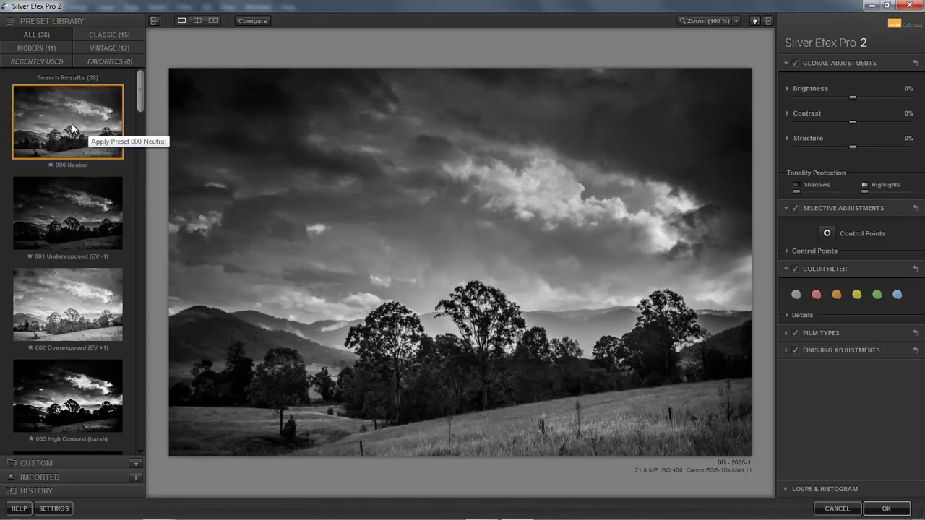
pyautogui.press('Down')
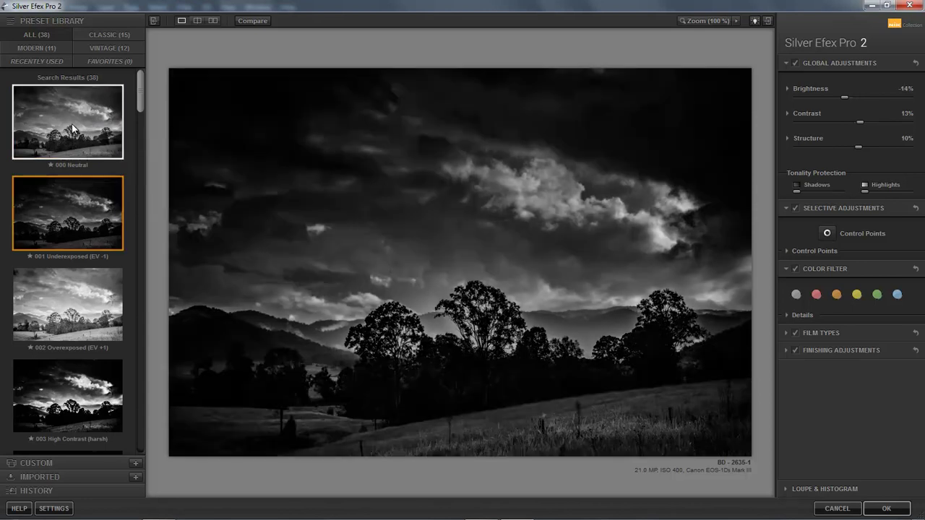
pyautogui.press('Down')
pyautogui.press('Down')
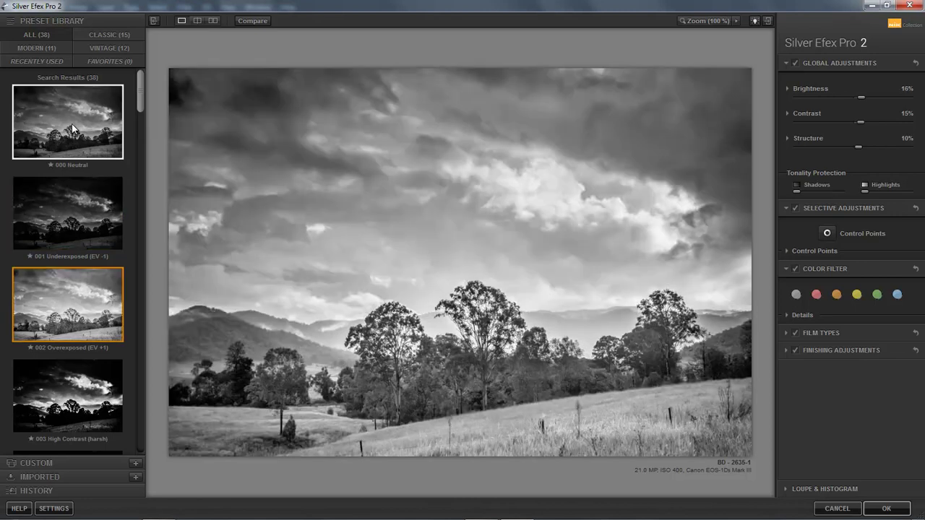
pyautogui.press('Down')
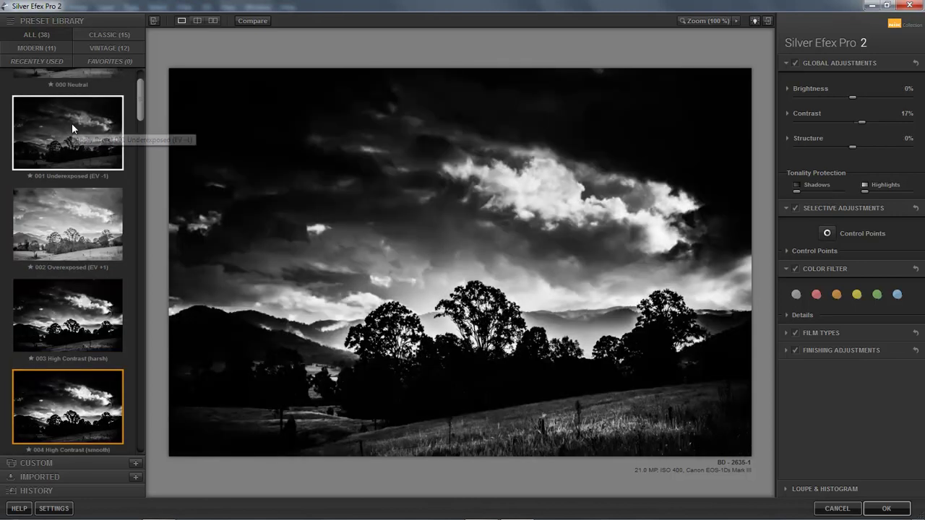
pyautogui.press('Down')
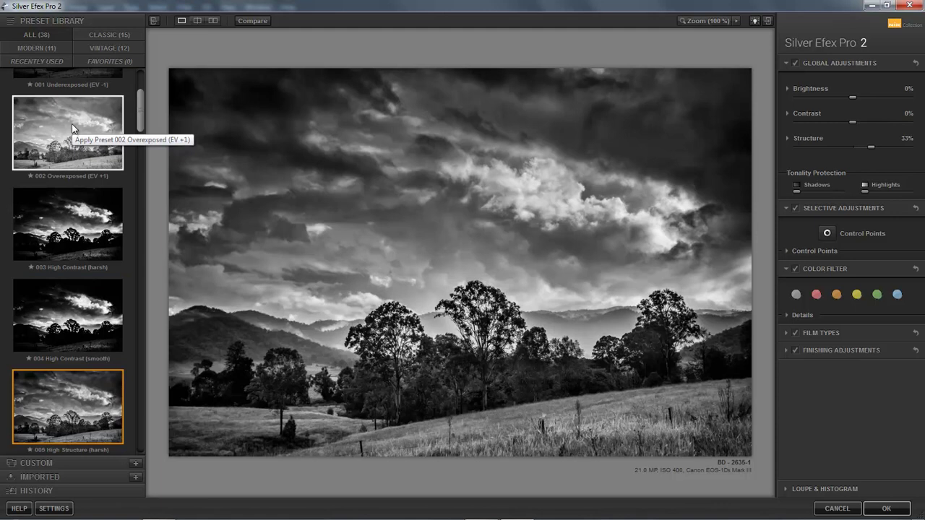
# Compare the 005 harsh and 006 High Structure (smooth) presets against the original
pyautogui.click(257, 19)
pyautogui.click(259, 21)
pyautogui.click(260, 20)
pyautogui.click(260, 20)
pyautogui.click(263, 21)
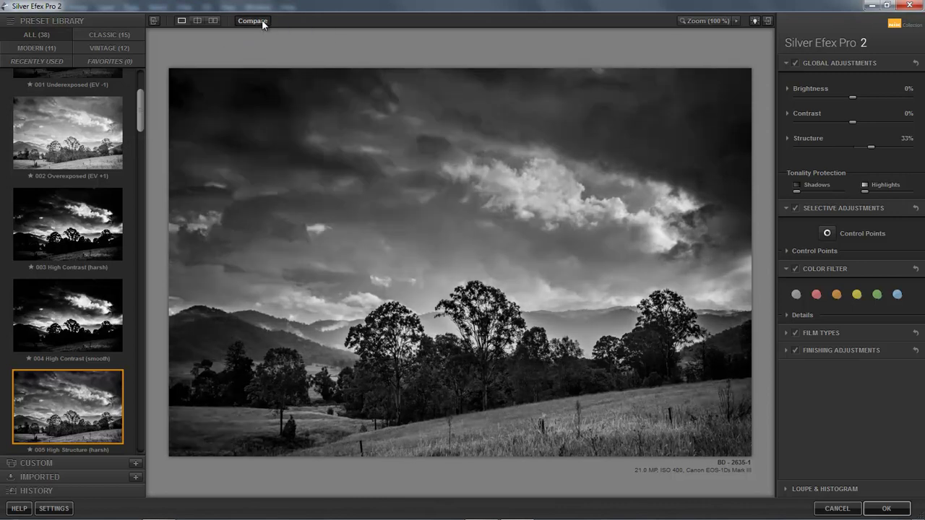
pyautogui.click(263, 22)
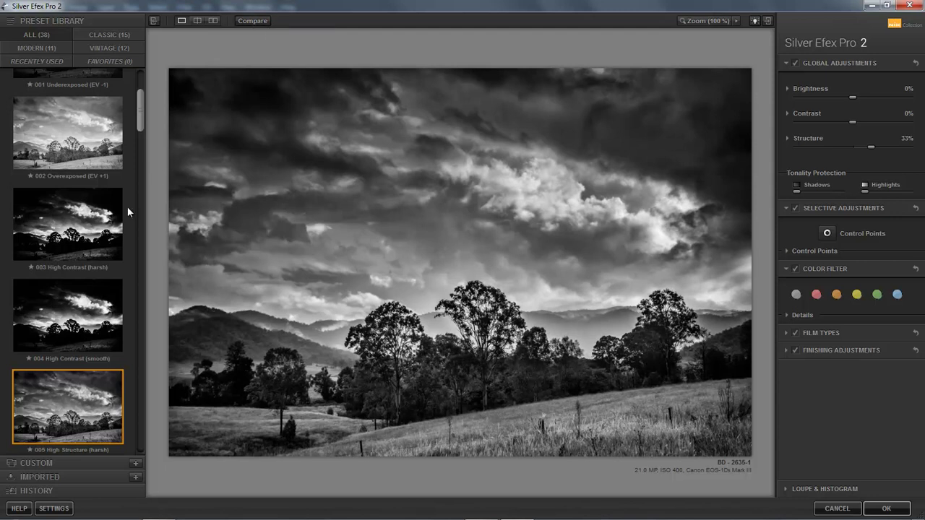
pyautogui.moveTo(141, 112); pyautogui.dragTo(139, 136)
pyautogui.click(81, 272)
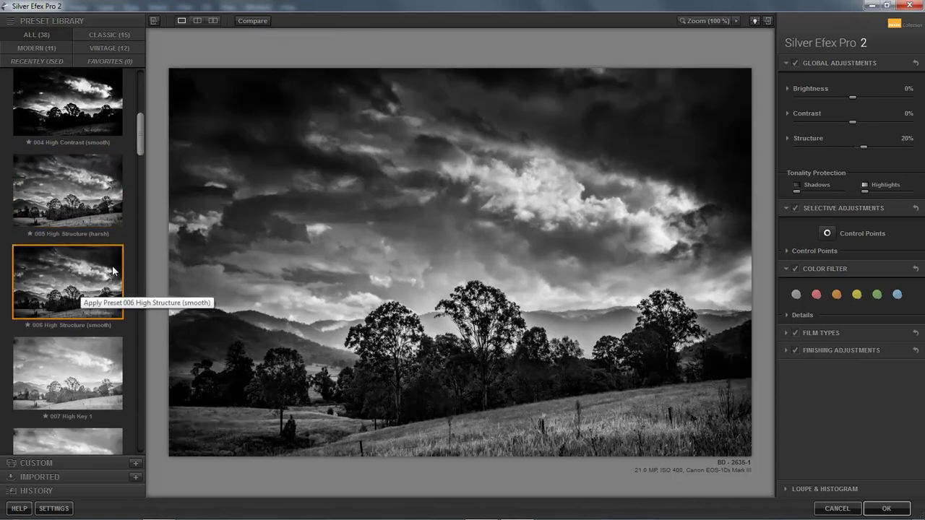
pyautogui.click(253, 26)
pyautogui.click(253, 26)
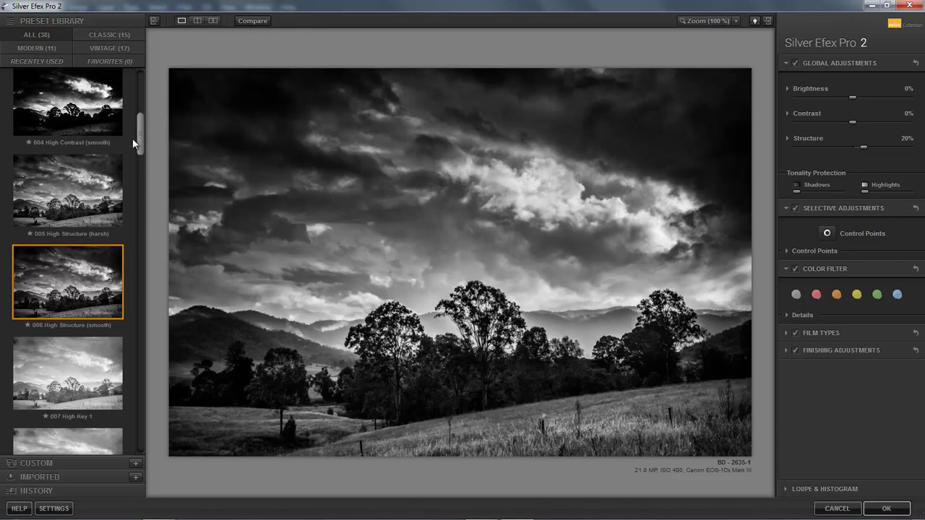
# Try presets 011 and 012 Push Process, then 013 Grad ND
pyautogui.moveTo(139, 138); pyautogui.dragTo(135, 196)
pyautogui.click(98, 267)
pyautogui.click(92, 346)
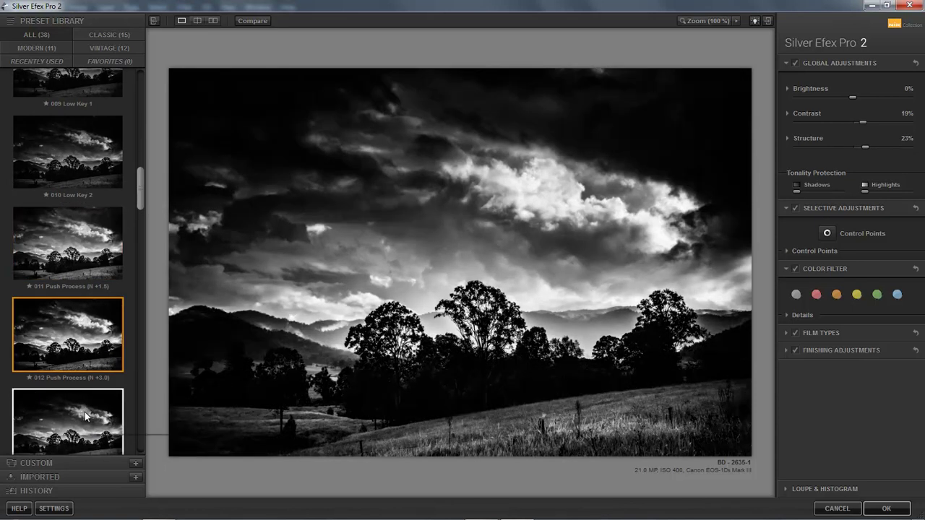
pyautogui.click(85, 415)
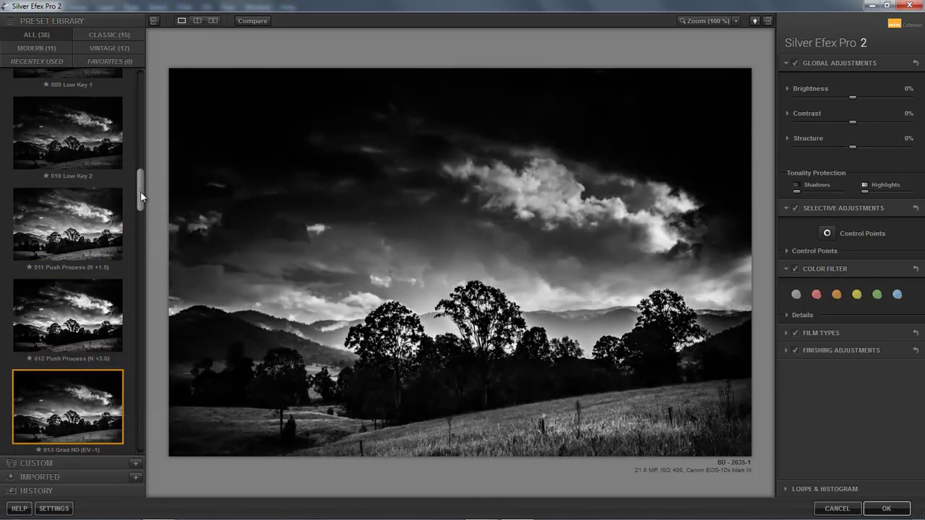
pyautogui.moveTo(140, 191); pyautogui.dragTo(142, 92)
# Apply the 001 Underexposed (EV -1) preset and raise Brightness to 7%
pyautogui.click(66, 205)
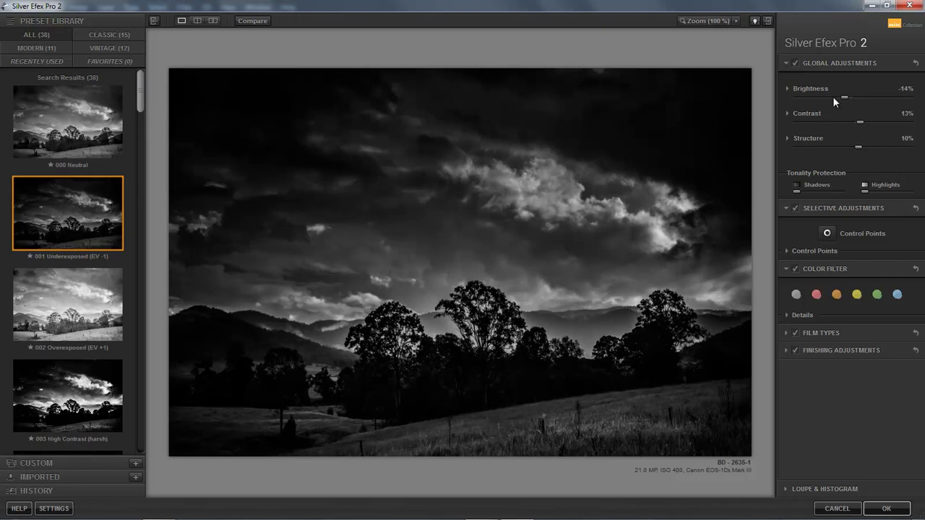
pyautogui.moveTo(844, 97); pyautogui.dragTo(859, 99)
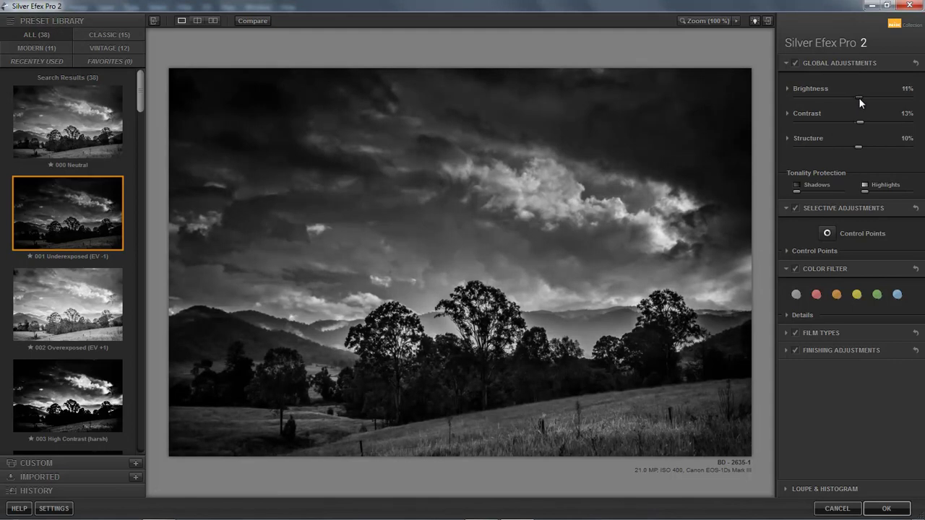
pyautogui.moveTo(860, 103); pyautogui.dragTo(856, 99)
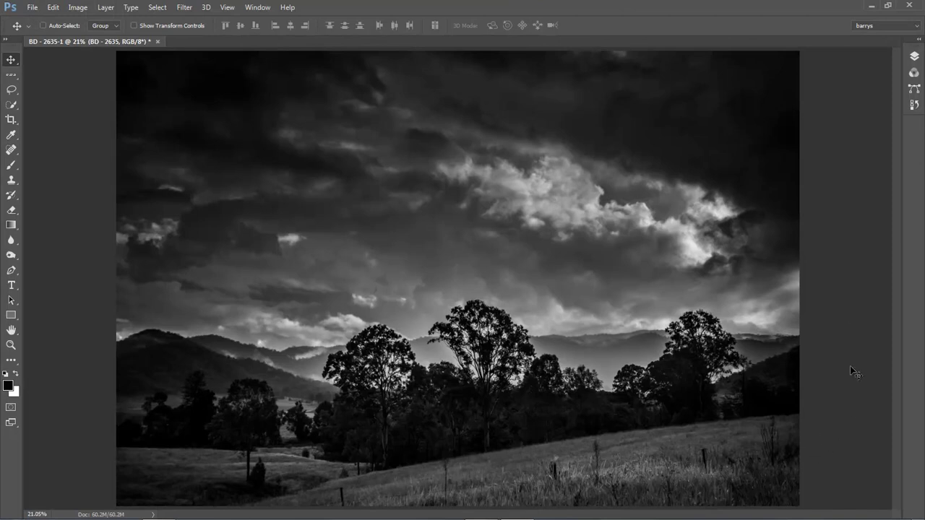
# Show the Layers panel and select the Silver Efex Pro 2 smart filter mask
pyautogui.click(914, 57)
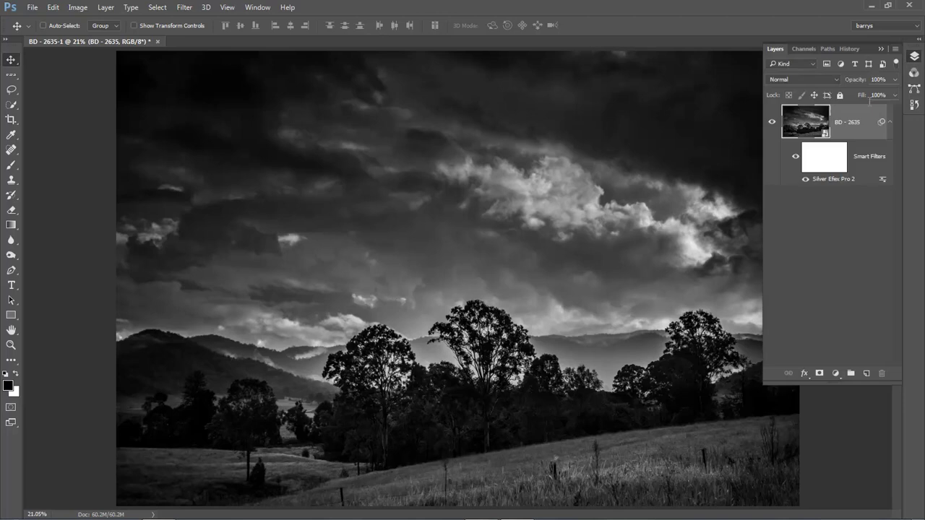
pyautogui.click(817, 162)
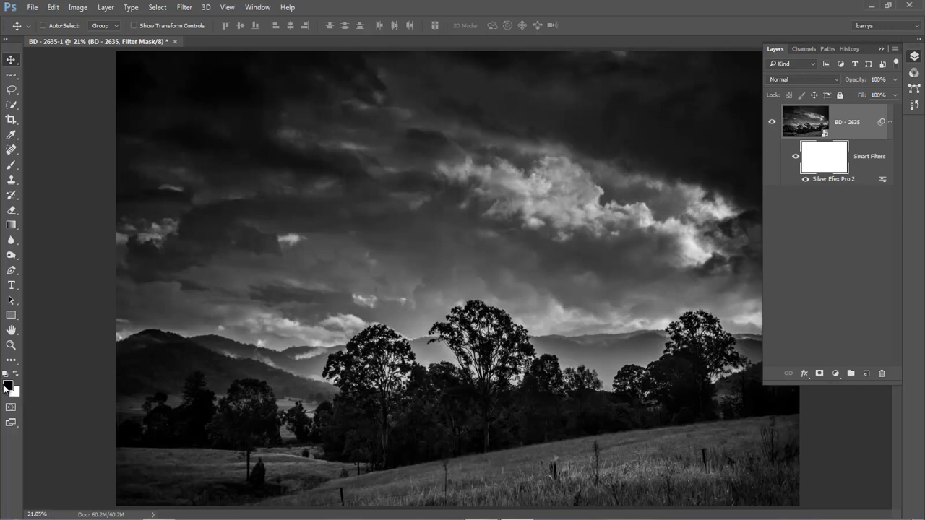
# Draw a gradient on the filter mask from the bottom of the canvas up to mid-sky
pyautogui.click(11, 226)
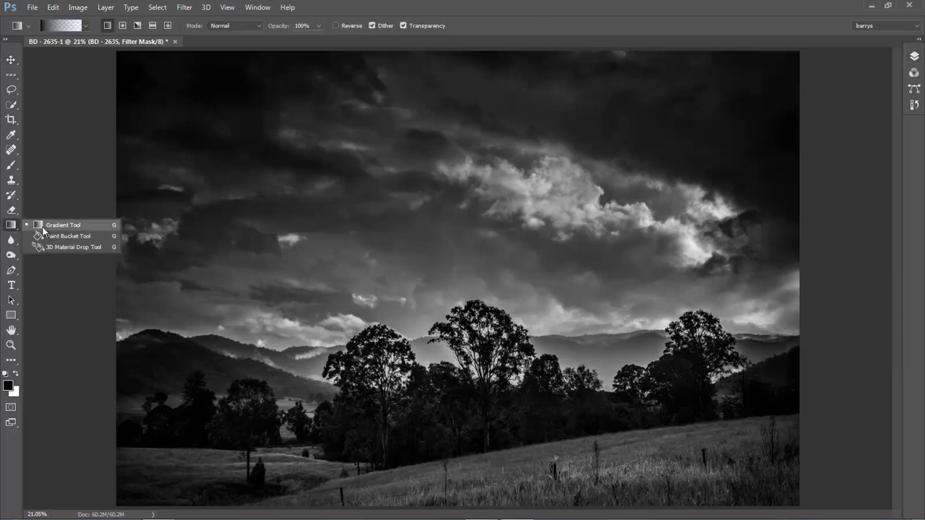
pyautogui.click(44, 226)
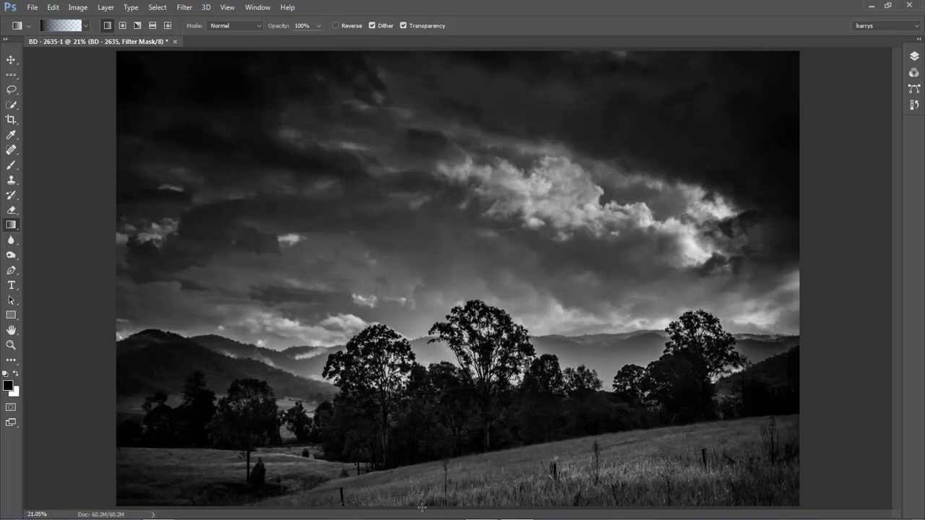
pyautogui.moveTo(422, 507); pyautogui.dragTo(444, 240)
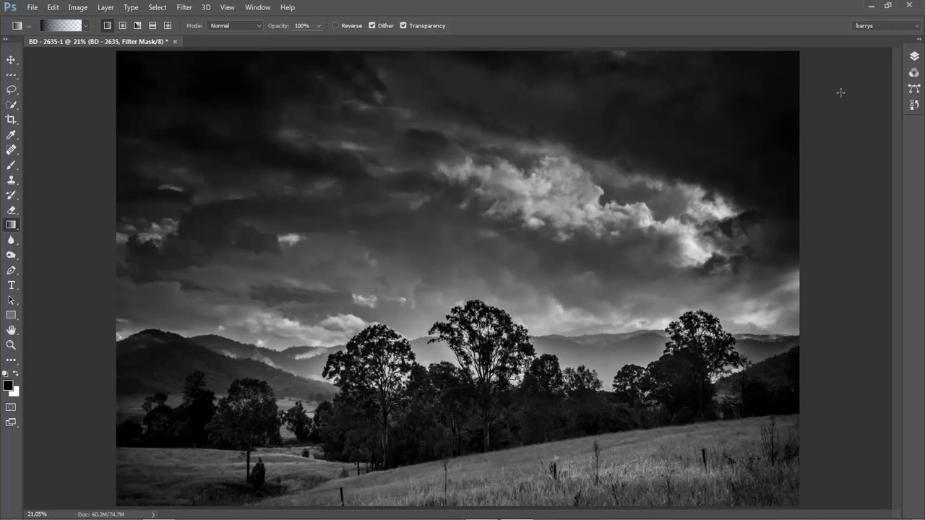
pyautogui.click(914, 57)
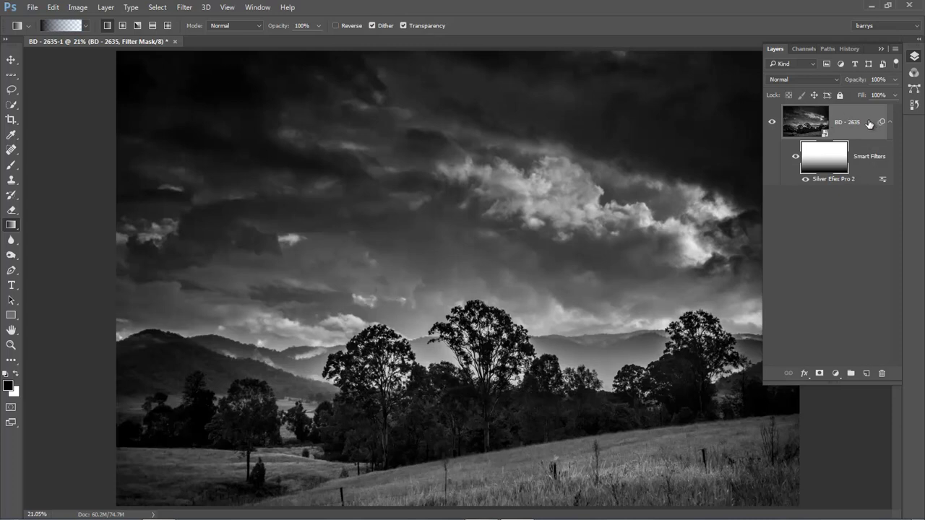
# Create a New Smart Object via Copy, hide the original BD - 2635, and reset the copy's filter mask to white
pyautogui.click(868, 123)
pyautogui.rightClick(869, 122)
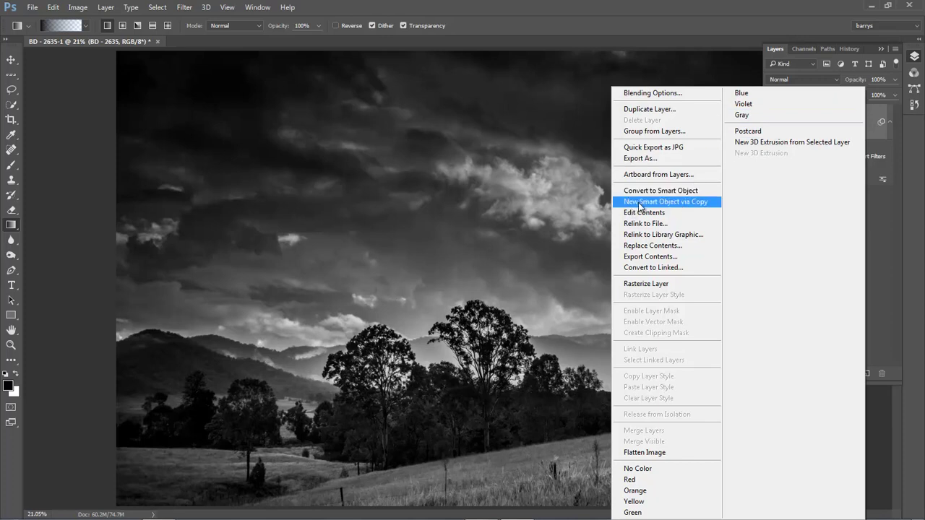
pyautogui.click(692, 207)
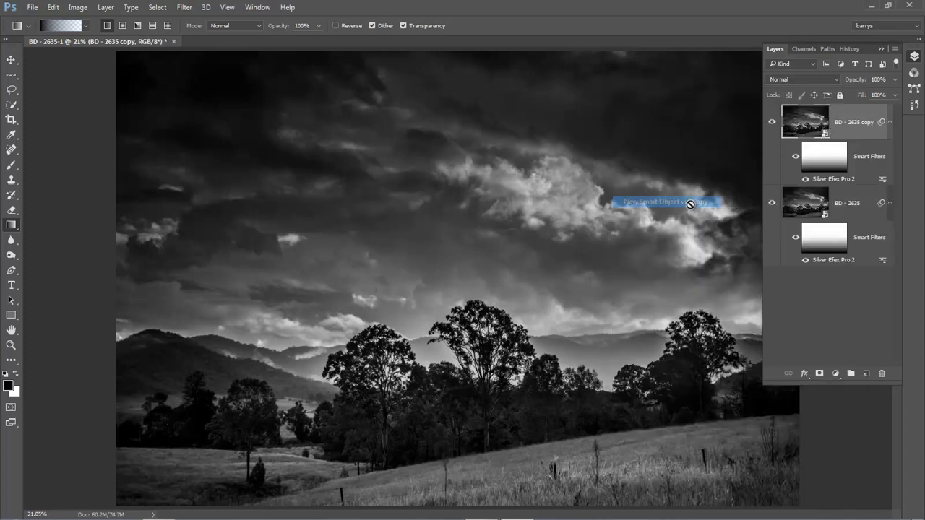
pyautogui.click(772, 203)
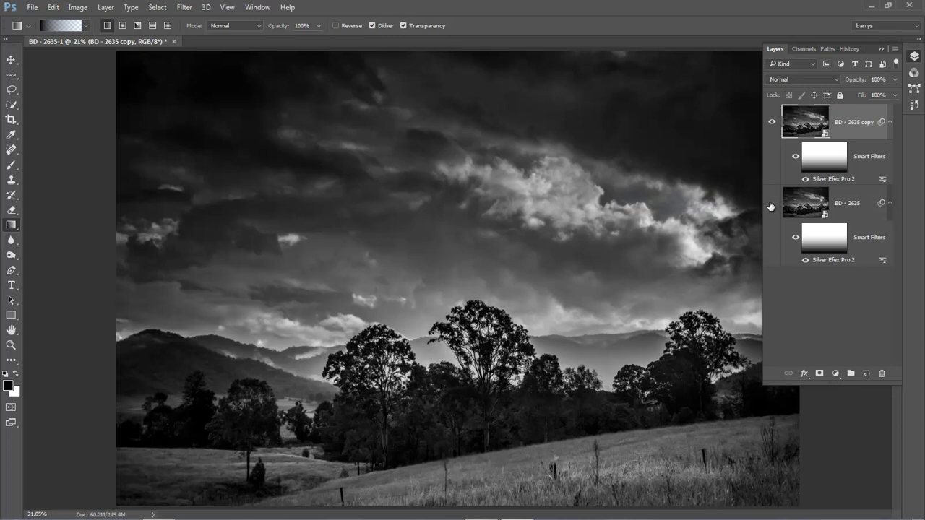
pyautogui.click(826, 159)
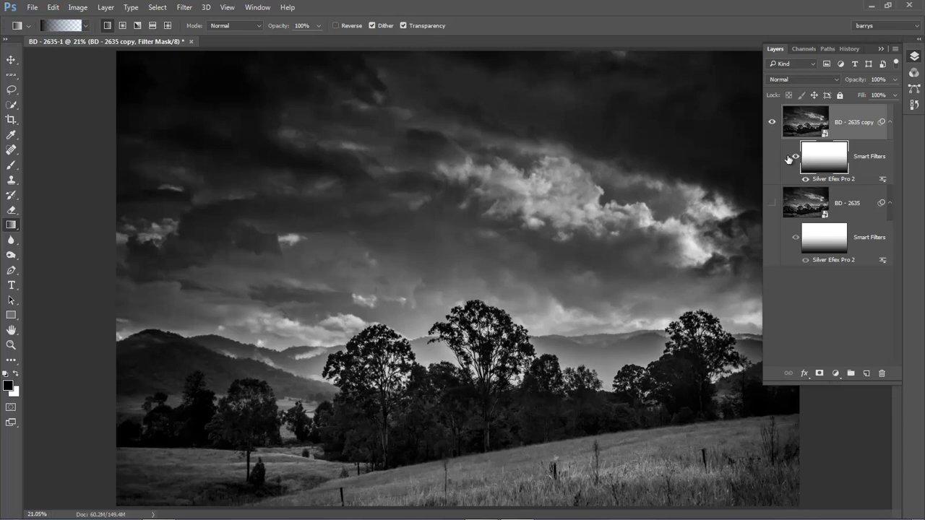
pyautogui.hotkey('ctrl', 'z')
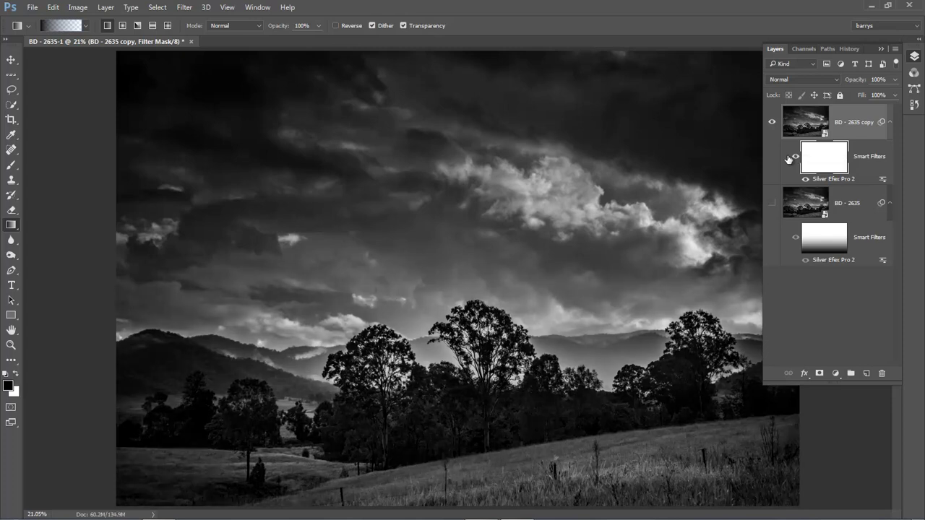
pyautogui.click(826, 181)
# Reopen Silver Efex Pro 2 on the copy and apply the 005 High Structure (harsh) preset
pyautogui.doubleClick(826, 179)
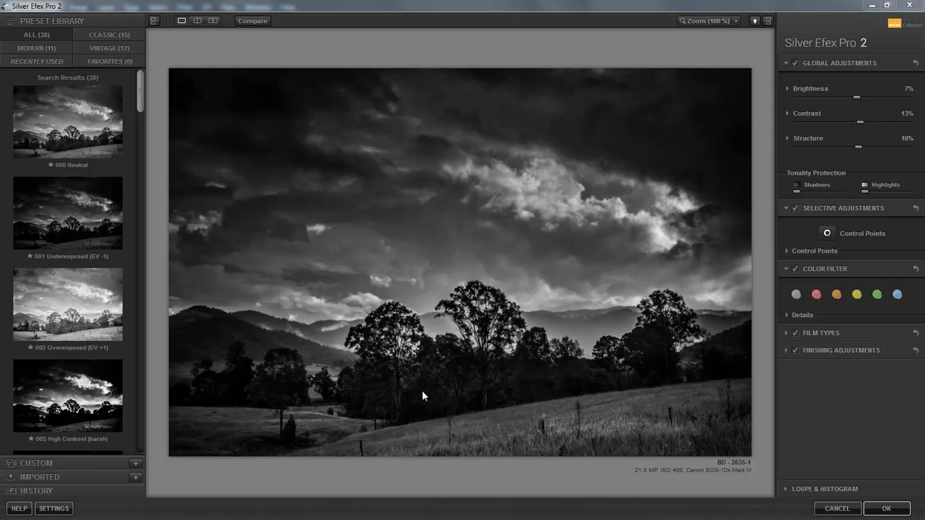
pyautogui.moveTo(140, 94); pyautogui.dragTo(134, 128)
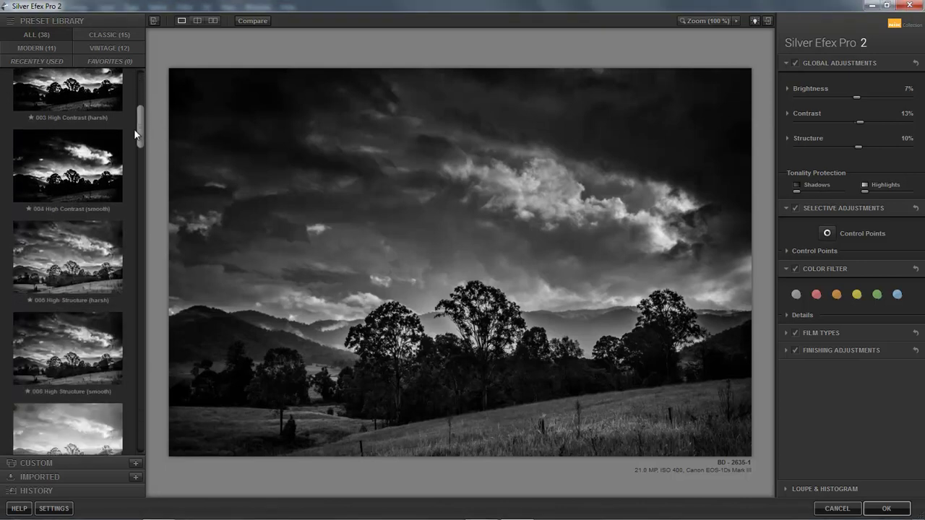
pyautogui.click(57, 246)
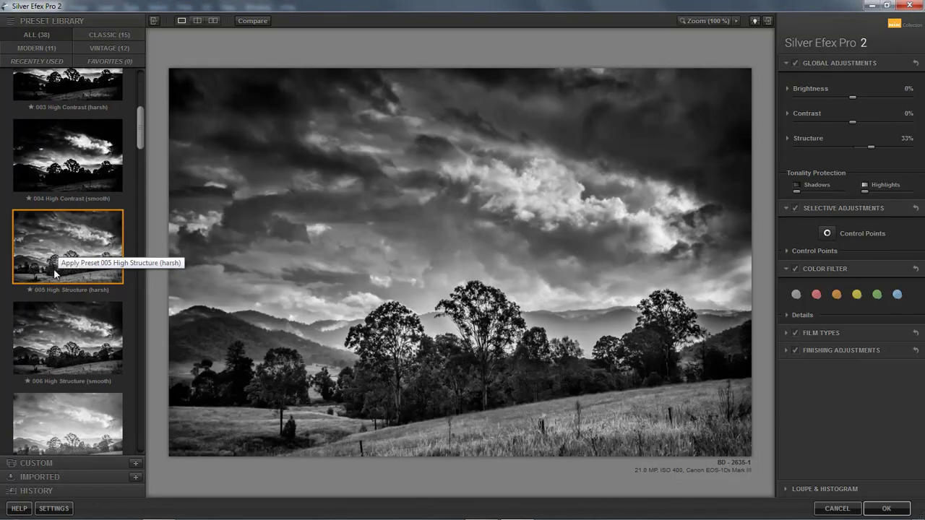
pyautogui.click(62, 334)
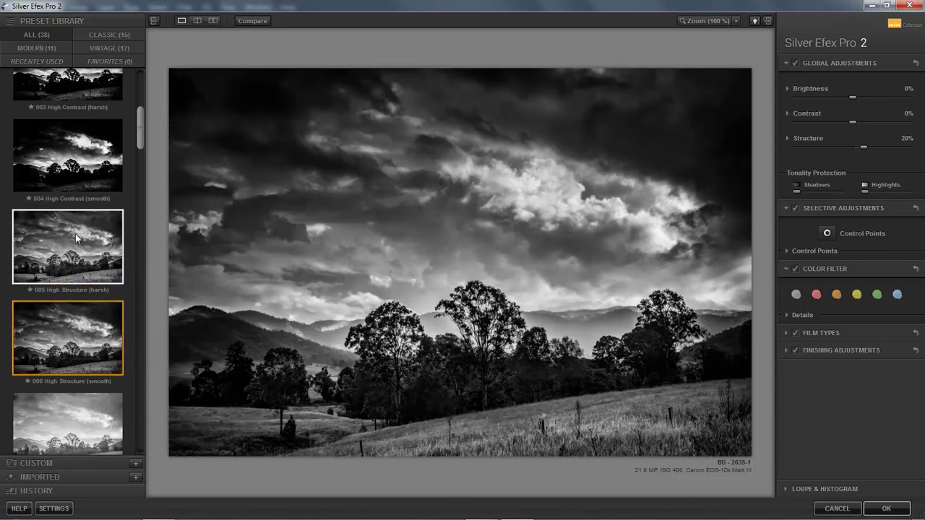
pyautogui.click(72, 238)
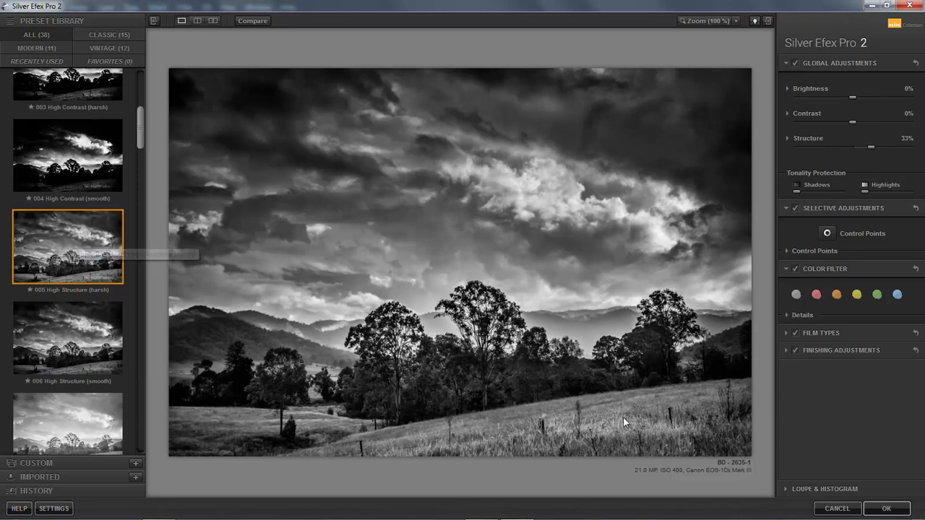
pyautogui.click(881, 512)
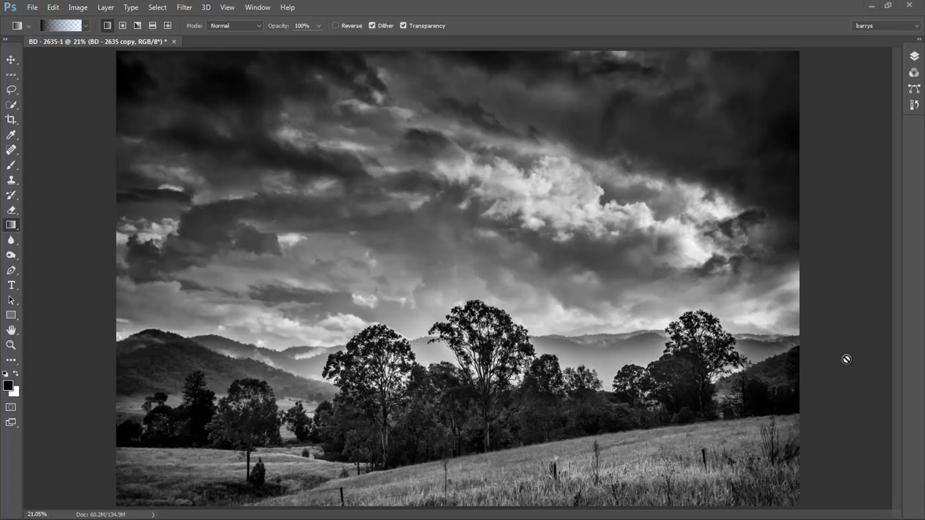
pyautogui.click(913, 58)
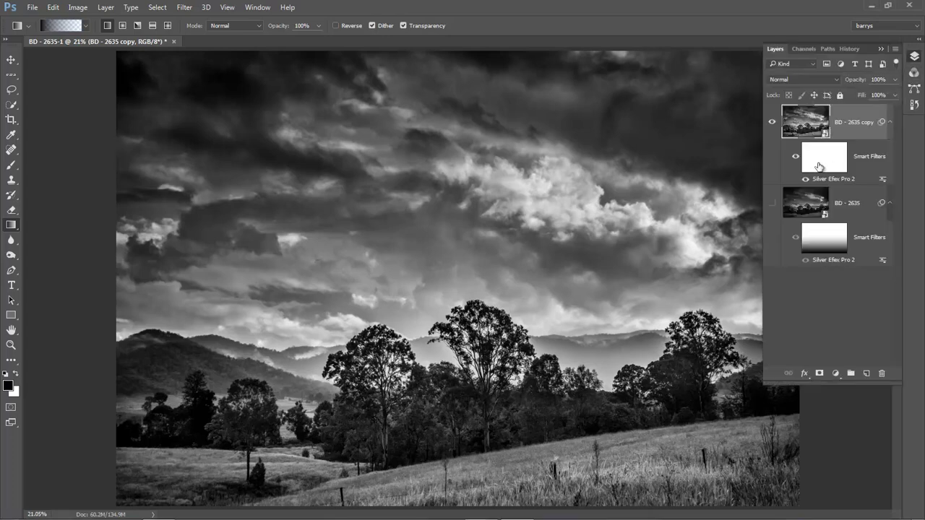
pyautogui.click(772, 125)
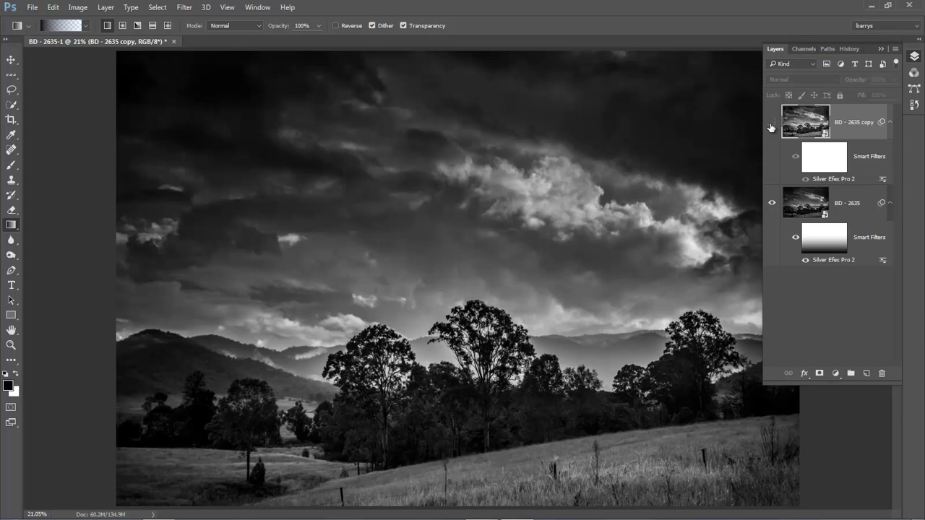
pyautogui.click(771, 123)
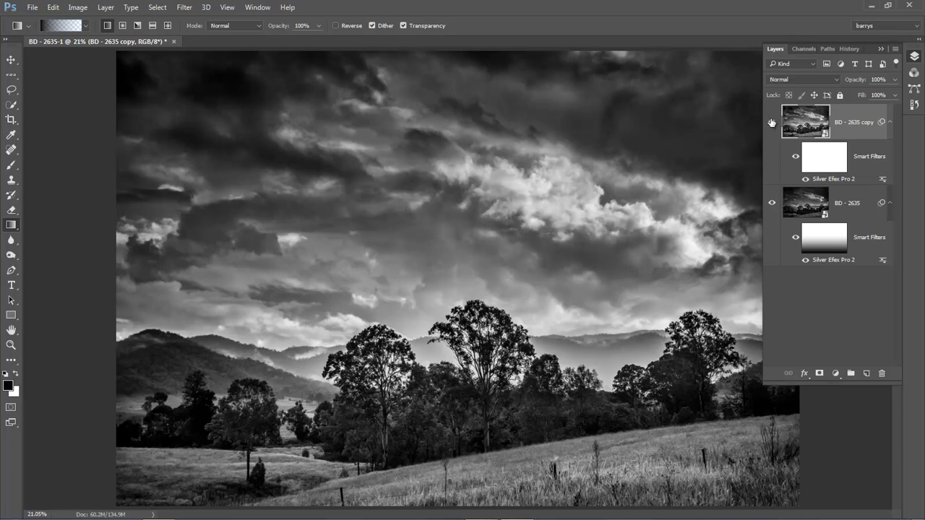
pyautogui.click(772, 126)
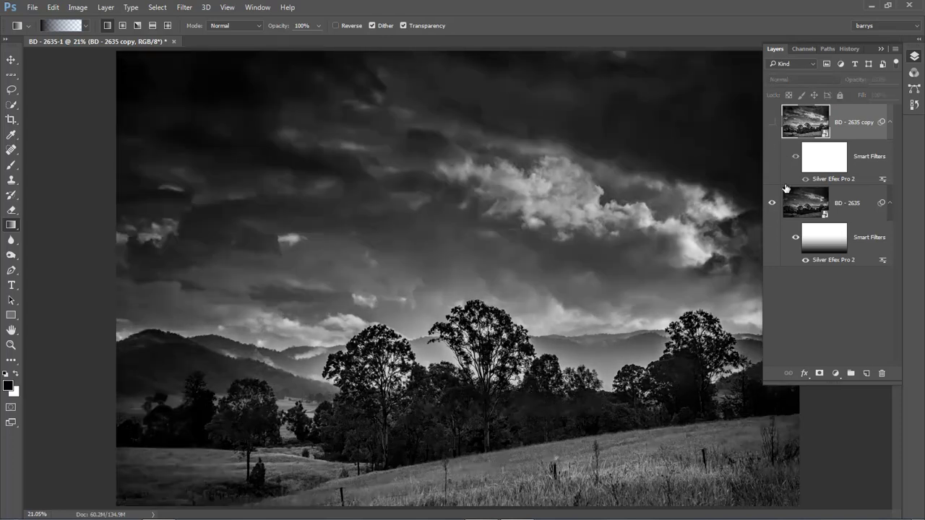
pyautogui.click(771, 125)
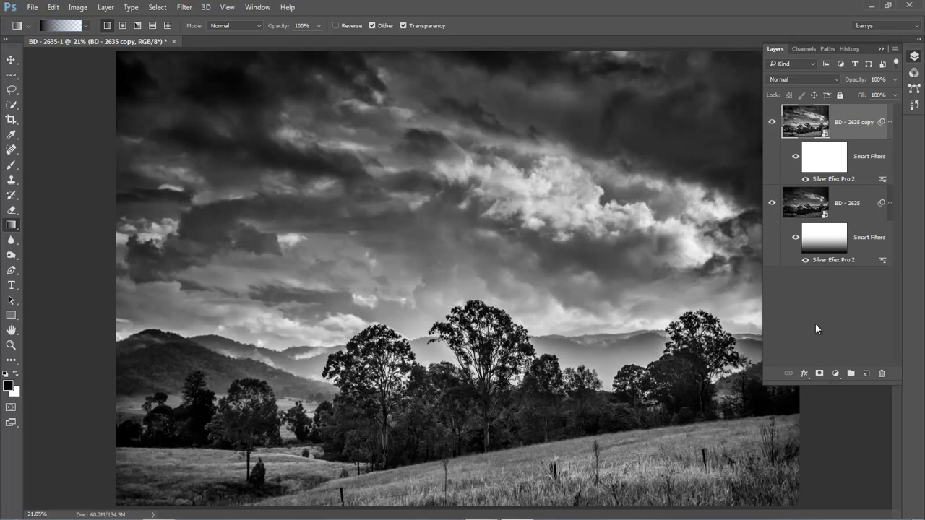
pyautogui.press('v')
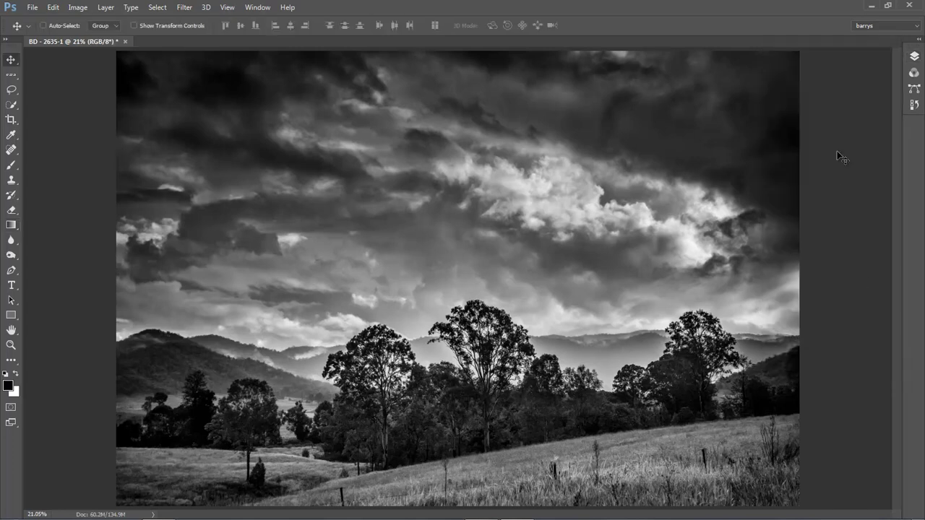
pyautogui.click(915, 58)
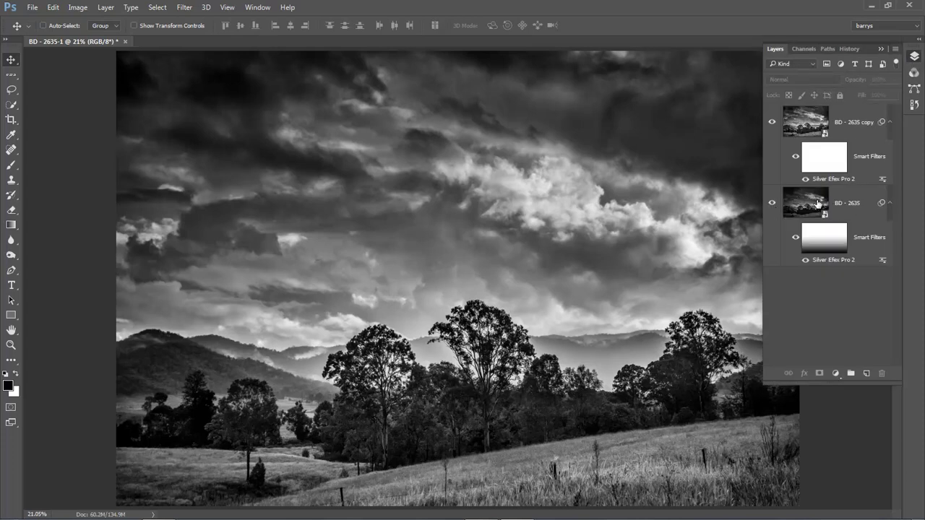
# Choose Flatten Image from the Layers panel menu to merge everything into one Background layer
pyautogui.click(895, 49)
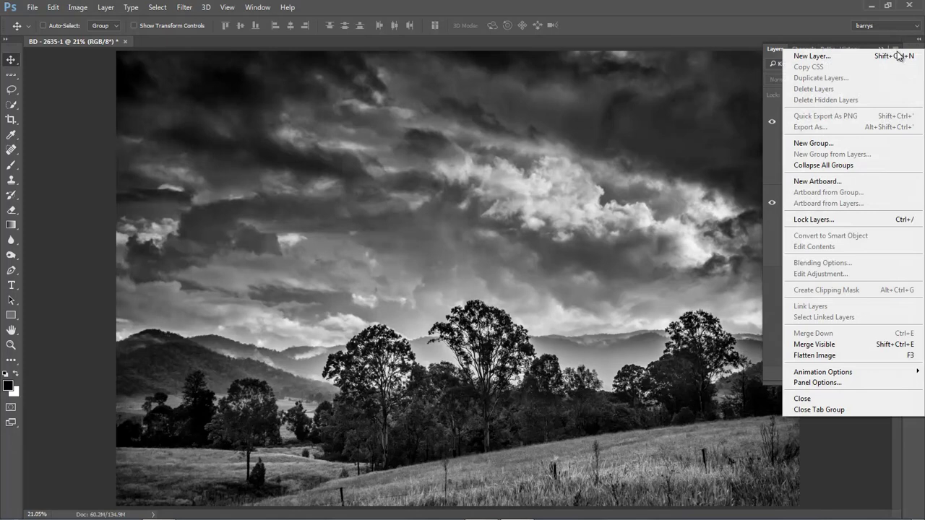
pyautogui.click(821, 355)
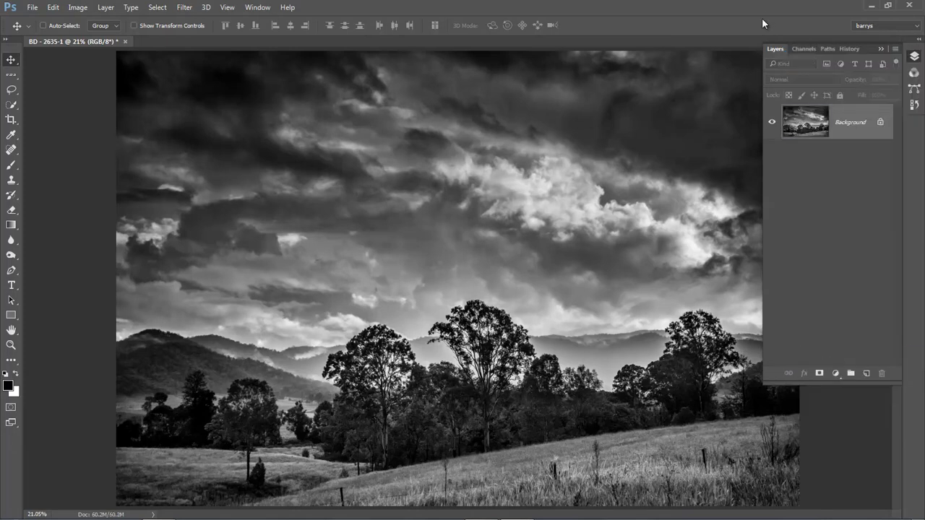
pyautogui.click(764, 40)
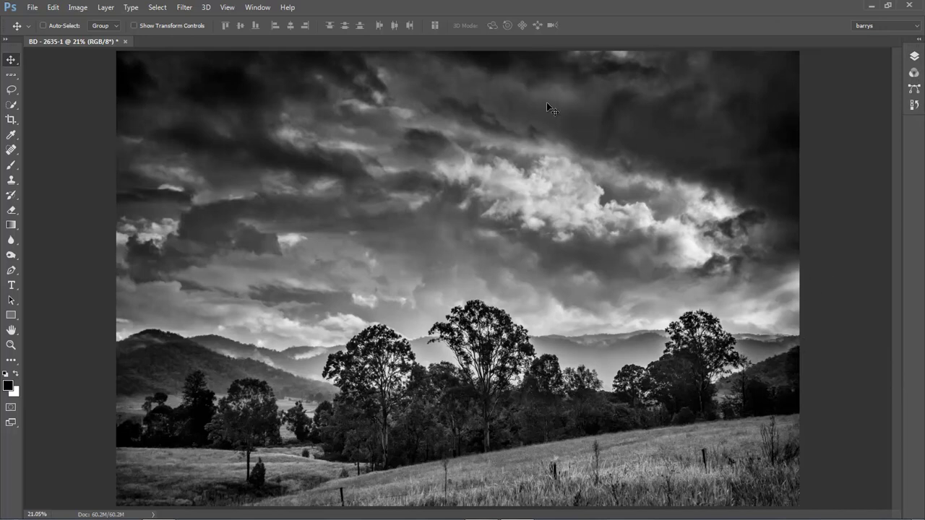
# Lasso a small dark patch at the top of the sky and Content-Aware Fill it
pyautogui.click(12, 90)
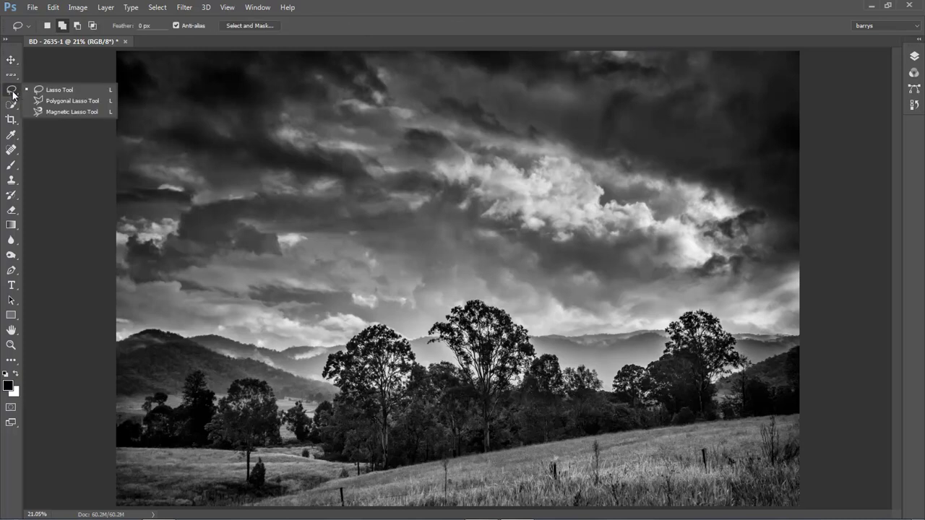
pyautogui.click(58, 90)
pyautogui.moveTo(565, 52)
pyautogui.mouseDown()
pyautogui.moveTo(610, 73)
pyautogui.moveTo(639, 65)
pyautogui.moveTo(652, 47)
pyautogui.moveTo(547, 52)
pyautogui.mouseUp()
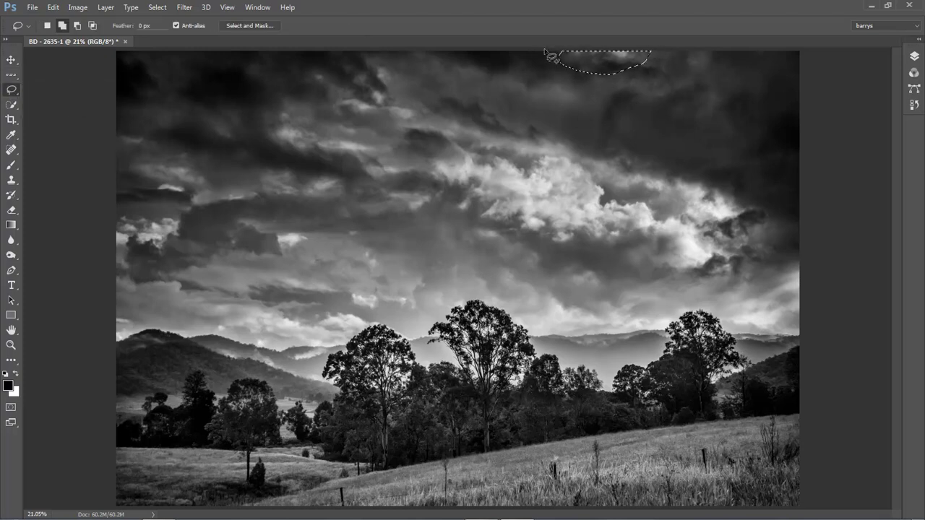
pyautogui.hotkey('shift', 'BackSpace')
pyautogui.press('Return')
pyautogui.hotkey('ctrl', 'd')
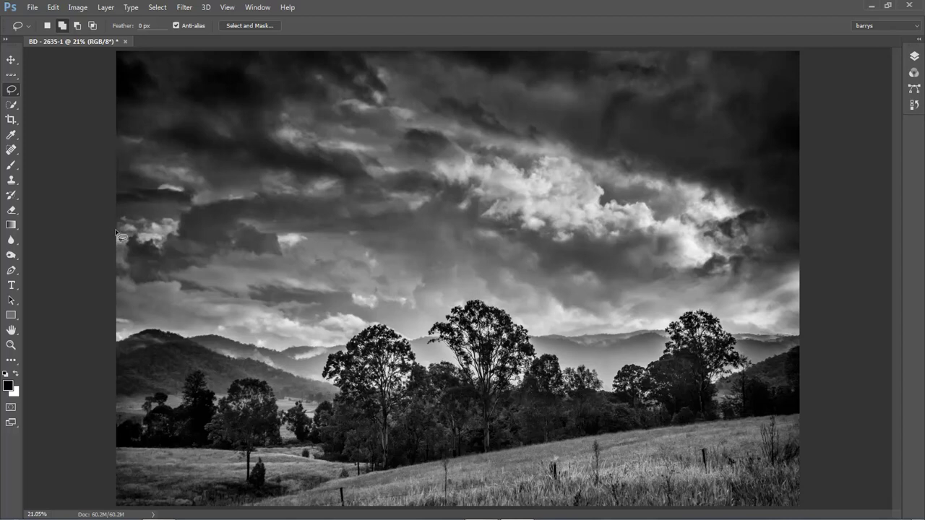
# Content-Aware Fill a cloud patch at the left edge and spot-heal a nearby spot
pyautogui.moveTo(117, 233)
pyautogui.mouseDown()
pyautogui.moveTo(130, 236)
pyautogui.moveTo(123, 253)
pyautogui.moveTo(109, 246)
pyautogui.moveTo(110, 230)
pyautogui.mouseUp()
pyautogui.hotkey('shift', 'BackSpace')
pyautogui.press('Return')
pyautogui.click(11, 149)
pyautogui.rightClick(11, 150)
pyautogui.click(58, 150)
pyautogui.hotkey('ctrl', 'd')
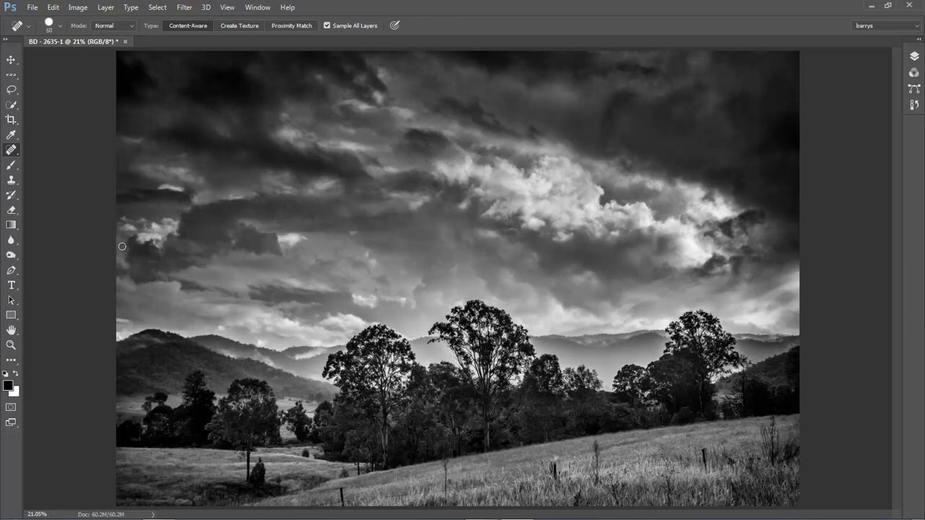
pyautogui.click(116, 320)
# Set the Burn tool to the Highlights range with a 125 brush for the sky's left edge, then fit on screen
pyautogui.moveTo(11, 255); pyautogui.dragTo(46, 271)
pyautogui.click(154, 27)
pyautogui.click(139, 49)
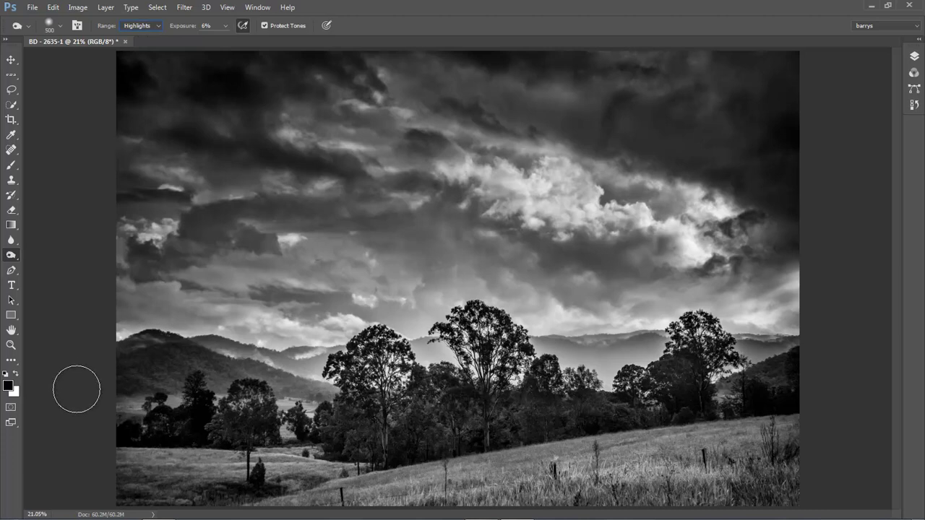
pyautogui.scroll(2, 118, 327)
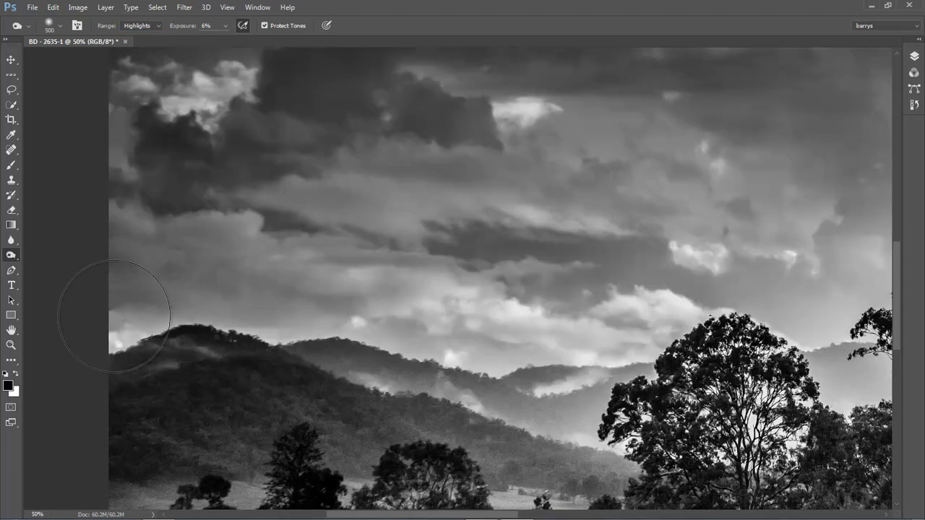
pyautogui.press('[')
pyautogui.press('[')
pyautogui.press('[')
pyautogui.press('[')
pyautogui.press('[')
pyautogui.press('[')
pyautogui.press('[')
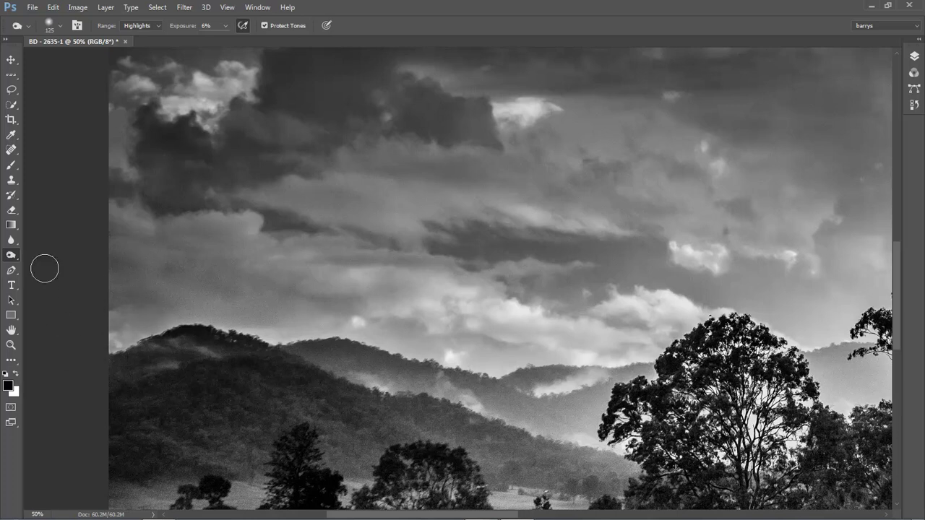
pyautogui.hotkey('ctrl', '0')
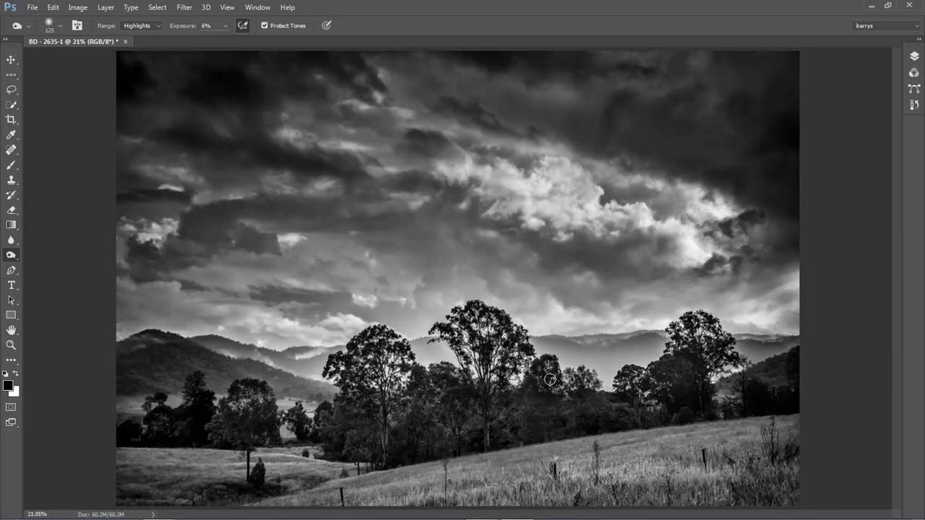
pyautogui.click(11, 150)
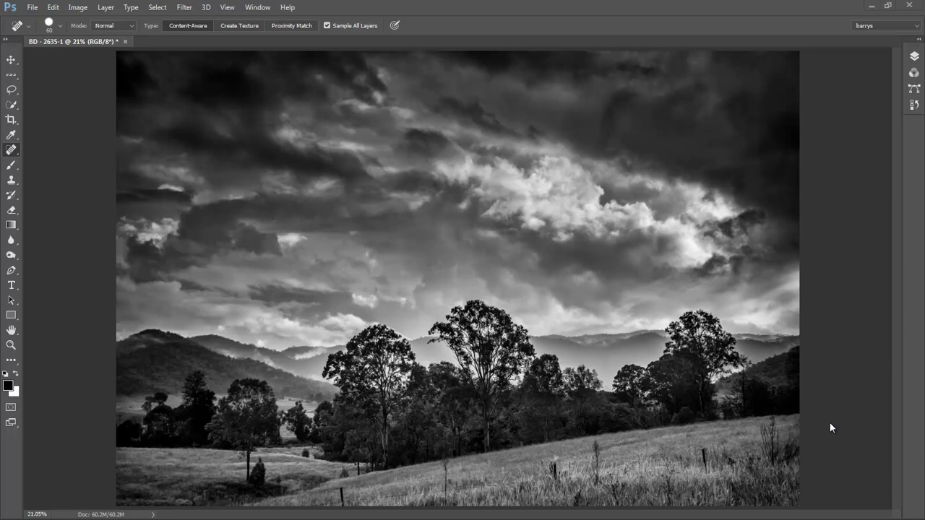
# Resize the image to 21 inches wide (6300 x 3744 px at 300 ppi) with proportions unlinked
pyautogui.click(78, 9)
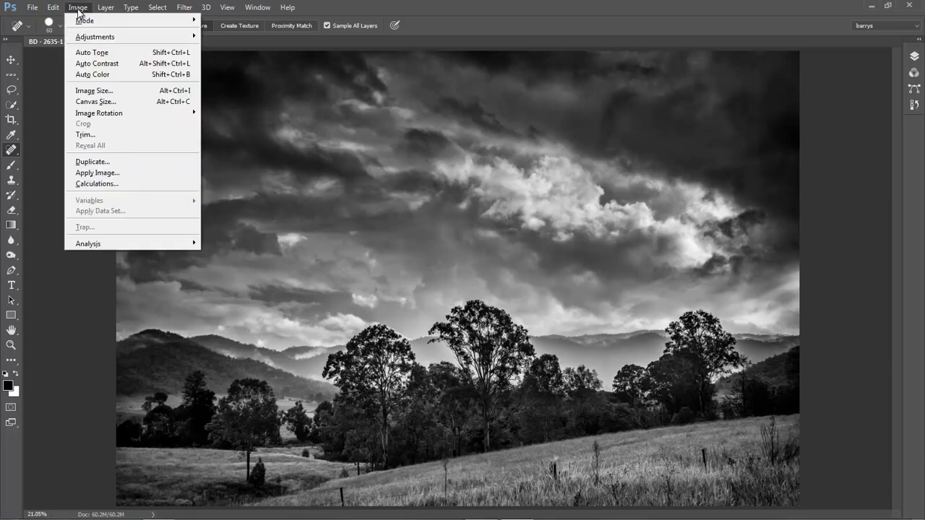
pyautogui.click(93, 90)
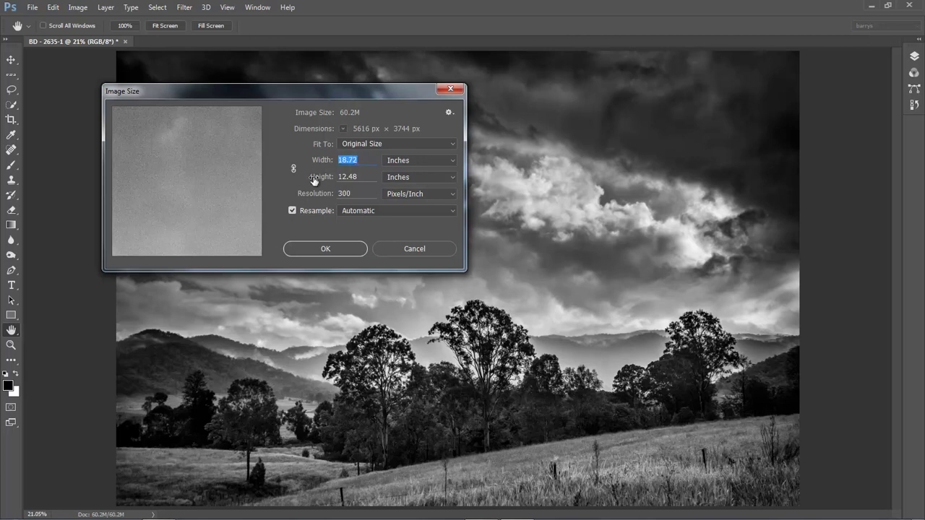
pyautogui.write('21')
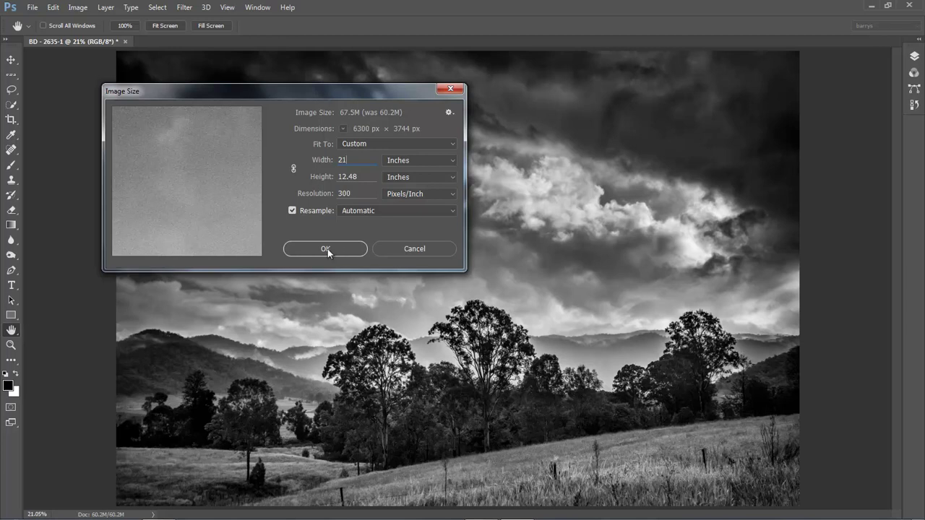
pyautogui.click(327, 248)
pyautogui.press('j')
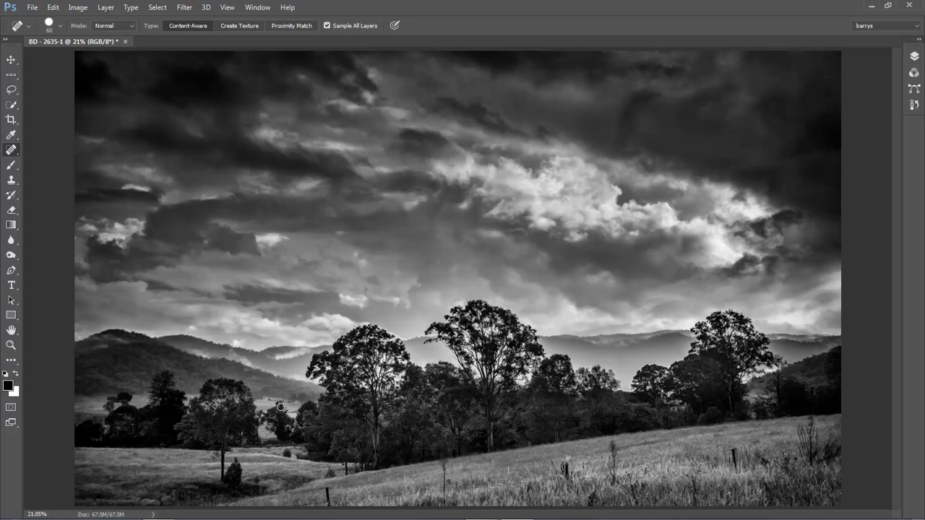
# Burn the tree line's highlights using the Burn tool at 3% exposure with a 300 brush
pyautogui.click(12, 257)
pyautogui.click(45, 267)
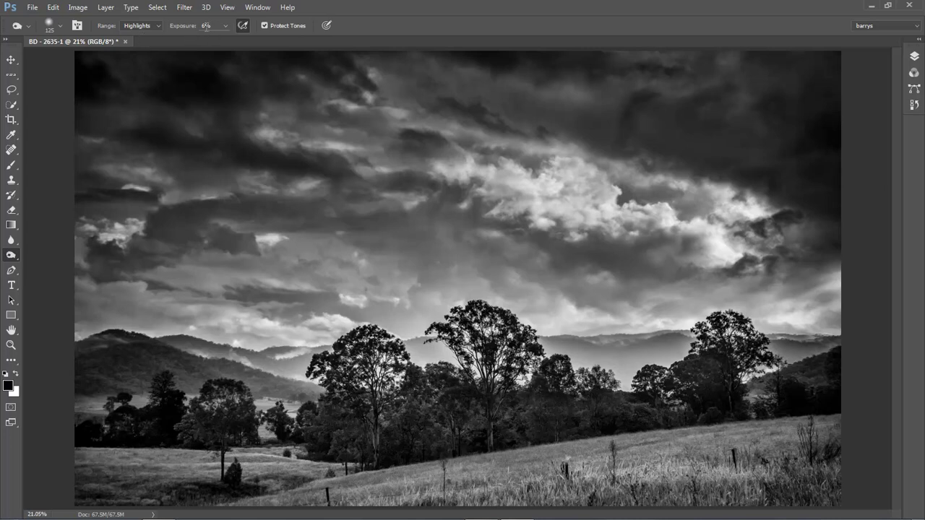
pyautogui.click(204, 25)
pyautogui.write('3')
pyautogui.press('Return')
pyautogui.press(']')
pyautogui.press(']')
pyautogui.press(']')
pyautogui.press(']')
pyautogui.press(']')
pyautogui.press(']')
pyautogui.press(']')
pyautogui.press(']')
pyautogui.press(']')
pyautogui.moveTo(318, 361)
pyautogui.mouseDown()
pyautogui.moveTo(470, 346)
pyautogui.moveTo(402, 368)
pyautogui.moveTo(798, 361)
pyautogui.moveTo(187, 379)
pyautogui.moveTo(181, 434)
pyautogui.moveTo(304, 377)
pyautogui.moveTo(470, 359)
pyautogui.moveTo(300, 424)
pyautogui.moveTo(565, 336)
pyautogui.moveTo(469, 338)
pyautogui.moveTo(623, 340)
pyautogui.moveTo(416, 347)
pyautogui.moveTo(527, 382)
pyautogui.moveTo(847, 387)
pyautogui.moveTo(528, 386)
pyautogui.moveTo(602, 243)
pyautogui.moveTo(509, 189)
pyautogui.moveTo(624, 209)
pyautogui.moveTo(523, 191)
pyautogui.moveTo(496, 196)
pyautogui.moveTo(740, 214)
pyautogui.moveTo(768, 299)
pyautogui.moveTo(780, 279)
pyautogui.moveTo(768, 314)
pyautogui.moveTo(802, 377)
pyautogui.moveTo(657, 397)
pyautogui.moveTo(157, 423)
pyautogui.moveTo(197, 405)
pyautogui.mouseUp()
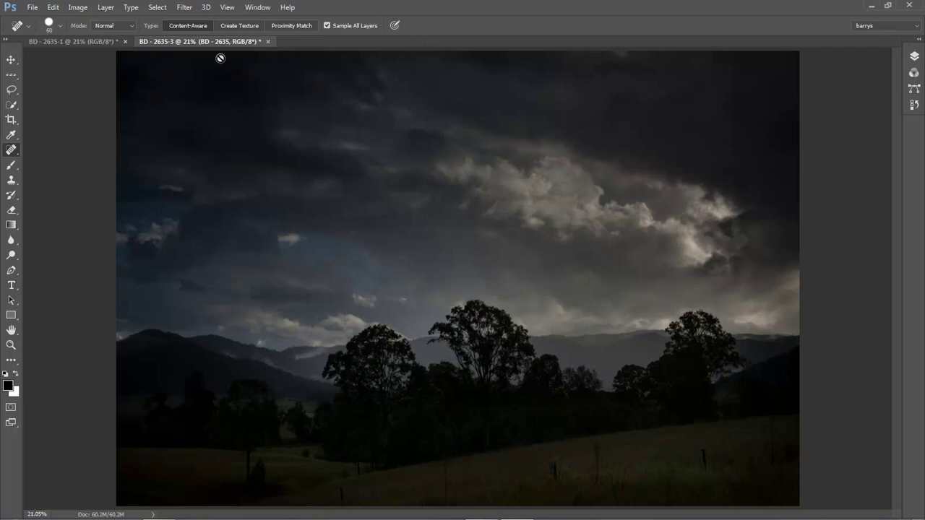
pyautogui.click(76, 40)
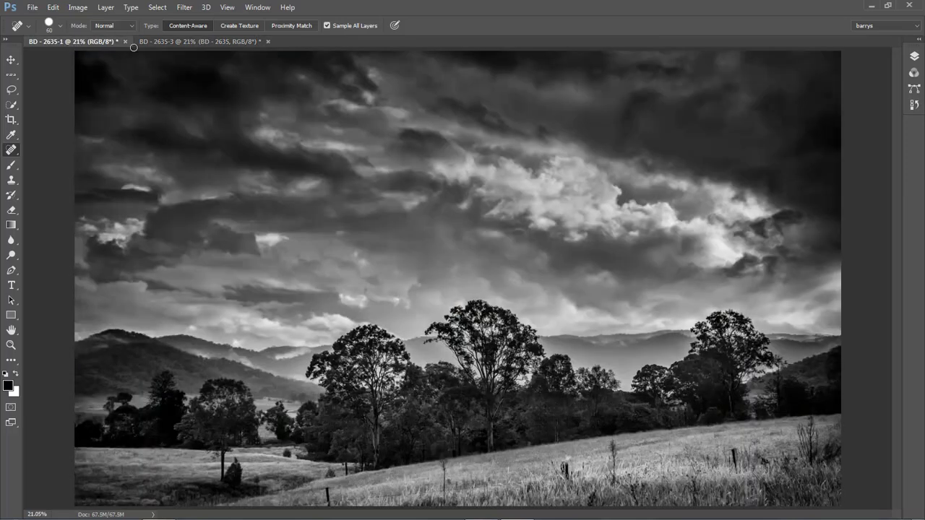
pyautogui.click(176, 41)
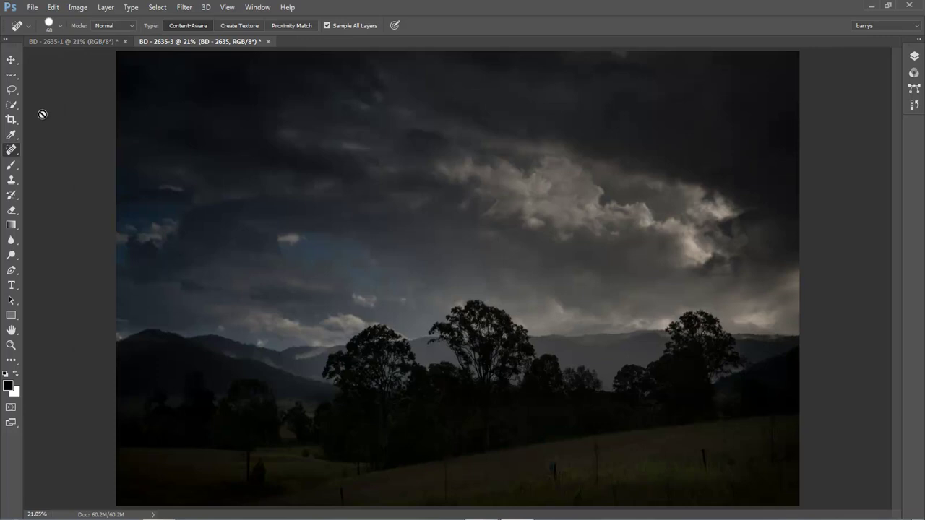
pyautogui.click(53, 41)
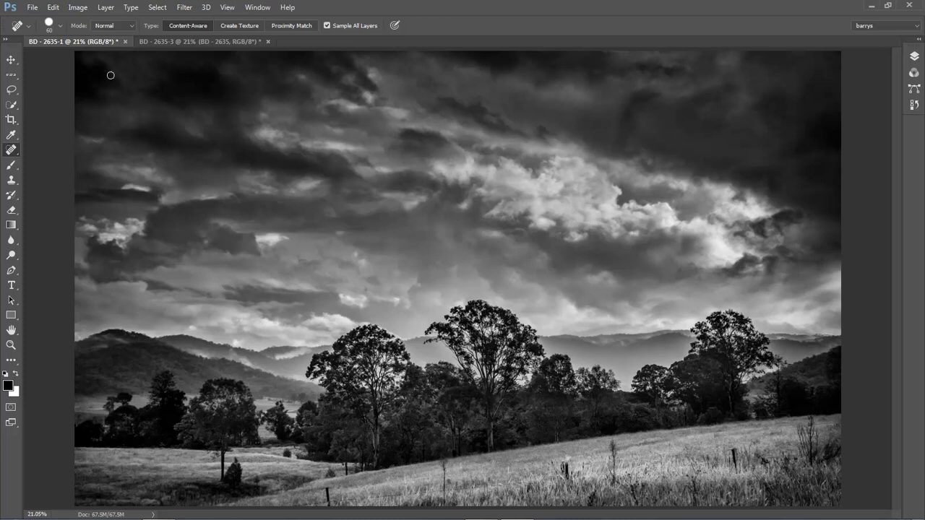
pyautogui.click(178, 42)
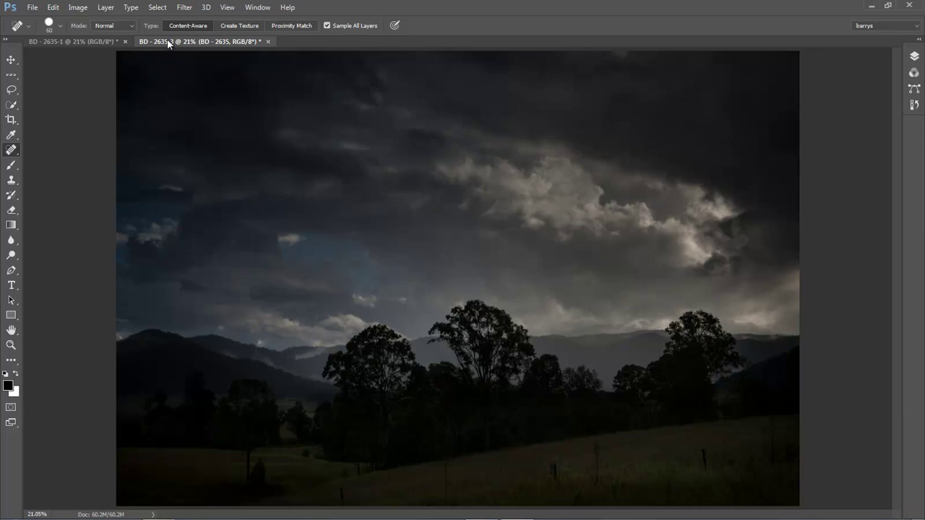
pyautogui.click(76, 41)
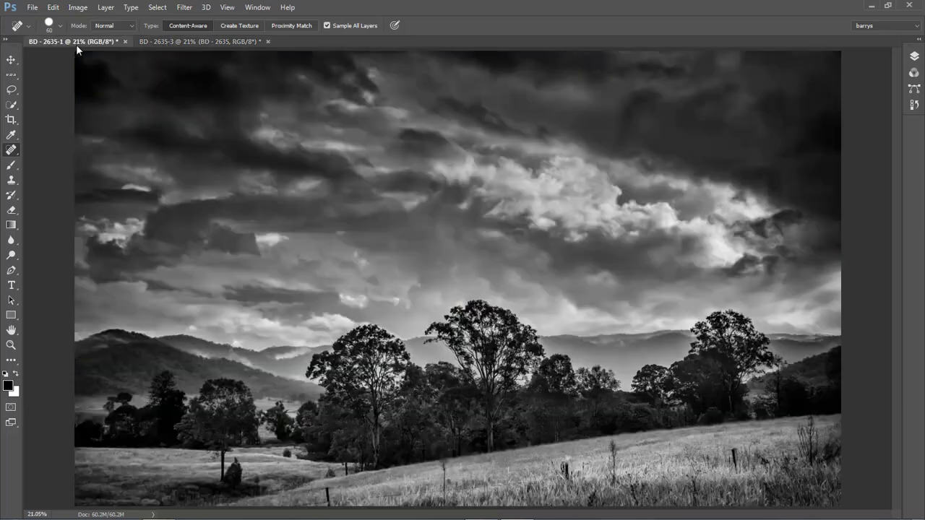